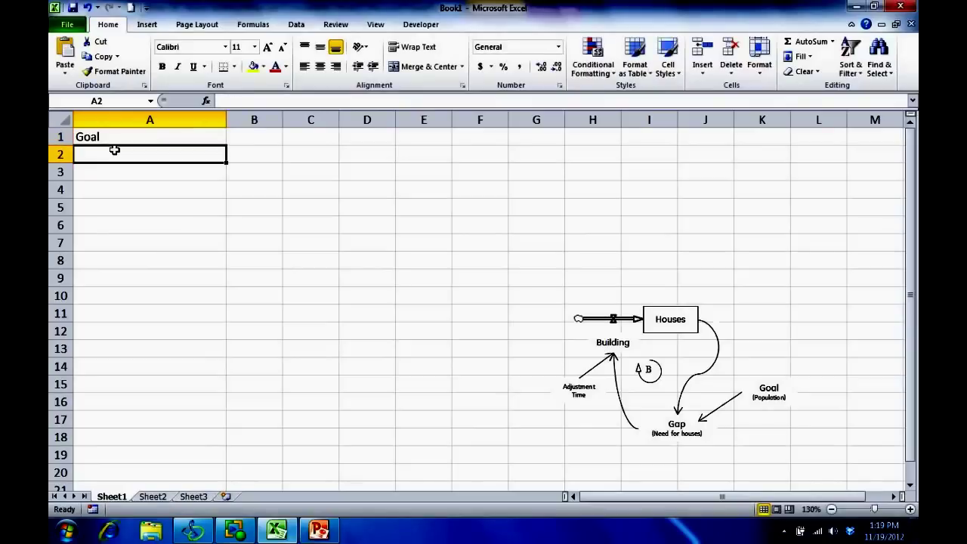
Enter the goal value 10,000 in B1 and its unit "Houses" in C1.
{"action": "type", "text": "10,000"}
{"action": "key", "text": "Return"}
{"action": "key", "text": "Up"}
{"action": "key", "text": "Right"}
{"action": "type", "text": "Houses"}
{"action": "key", "text": "Return"}
{"action": "key", "text": "Left"}
{"action": "key", "text": "Left"}
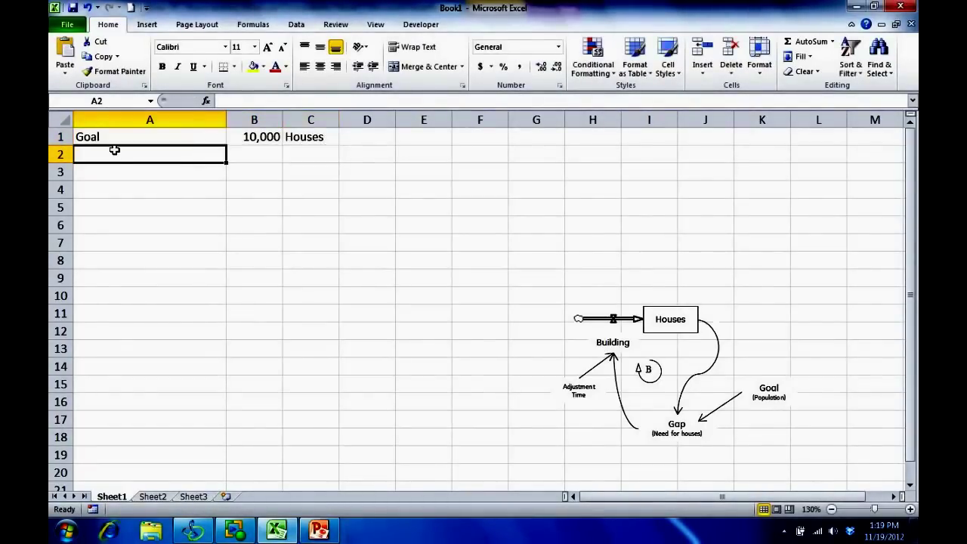
Label A2 "Adjustment Time" and enter 3 in B2 with the unit "months" in C2.
{"action": "type", "text": "Adjustment Time"}
{"action": "key", "text": "Return"}
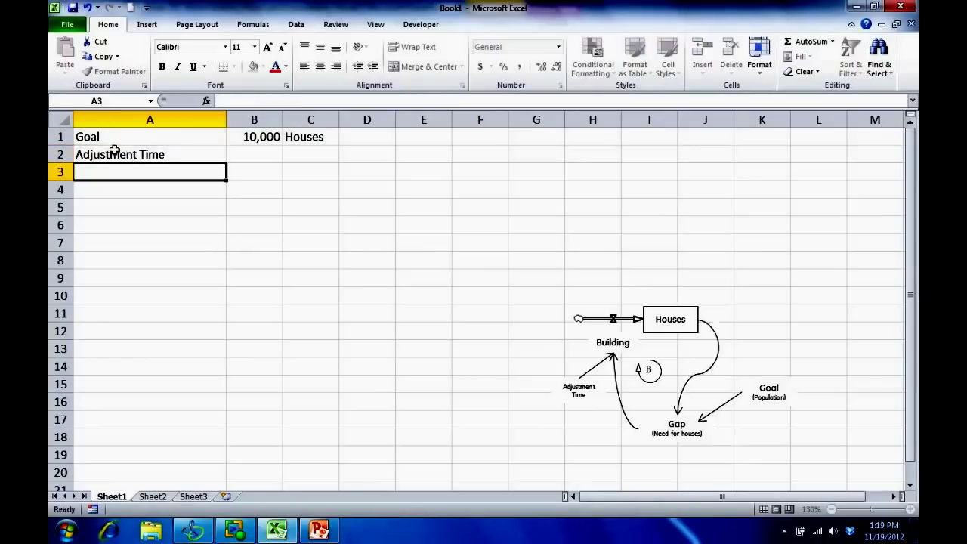
{"action": "key", "text": "Up"}
{"action": "key", "text": "Right"}
{"action": "type", "text": "3"}
{"action": "key", "text": "Right"}
{"action": "type", "text": "months"}
{"action": "key", "text": "Return"}
{"action": "key", "text": "Up"}
{"action": "key", "text": "Right"}
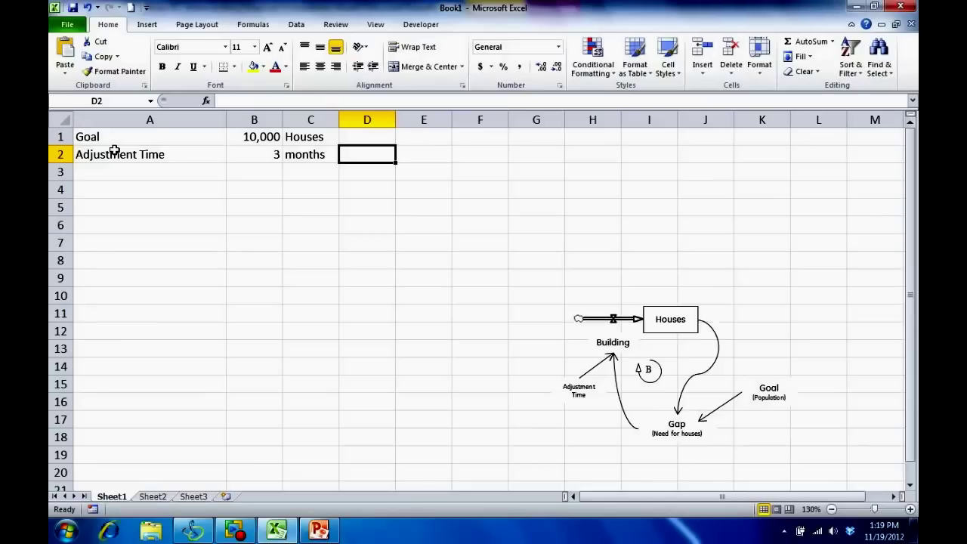
Replace the label in A2 with "Goal time to fill the gap".
{"action": "key", "text": "Left"}
{"action": "key", "text": "Left"}
{"action": "key", "text": "Left"}
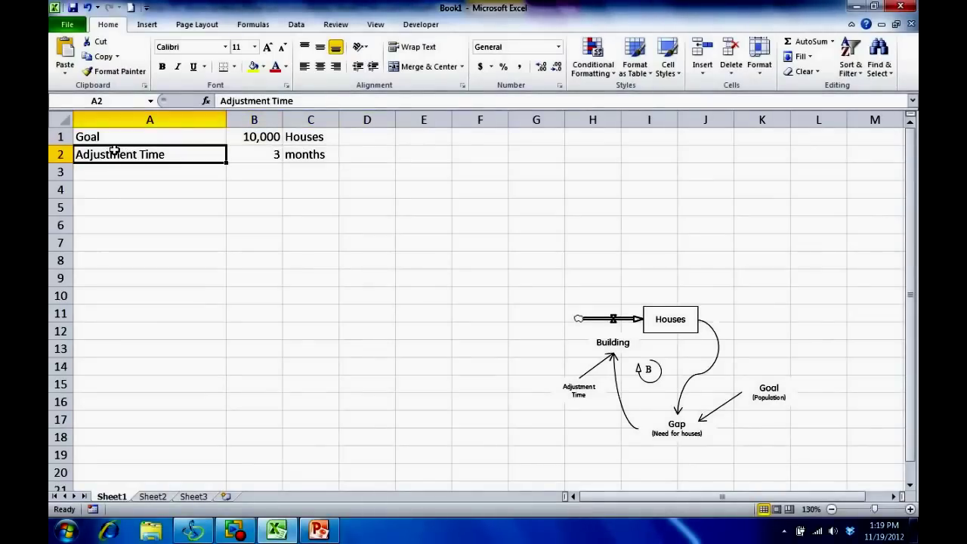
{"action": "type", "text": "Time to"}
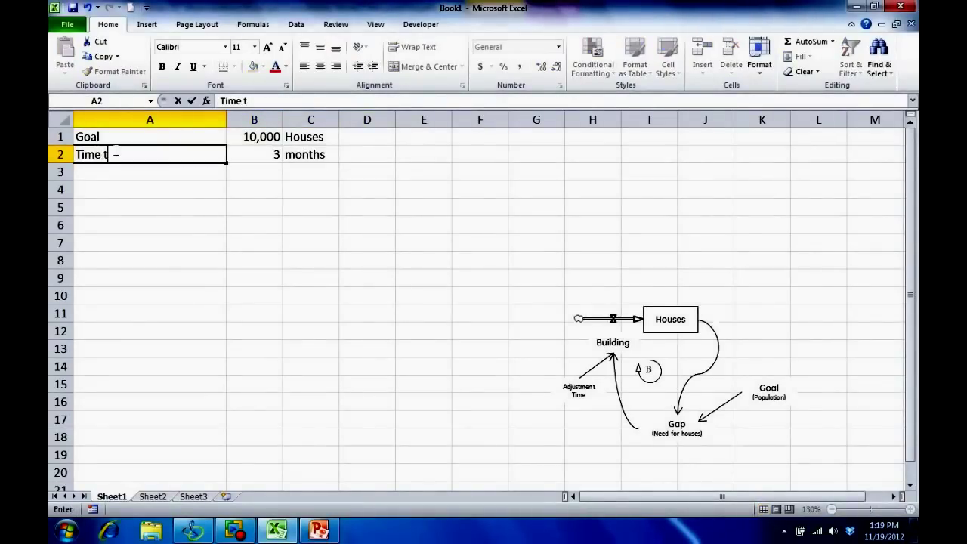
{"action": "key", "text": "BackSpace"}
{"action": "key", "text": "BackSpace"}
{"action": "key", "text": "BackSpace"}
{"action": "key", "text": "BackSpace"}
{"action": "key", "text": "BackSpace"}
{"action": "key", "text": "BackSpace"}
{"action": "key", "text": "BackSpace"}
{"action": "type", "text": "Goal time to fill the gap"}
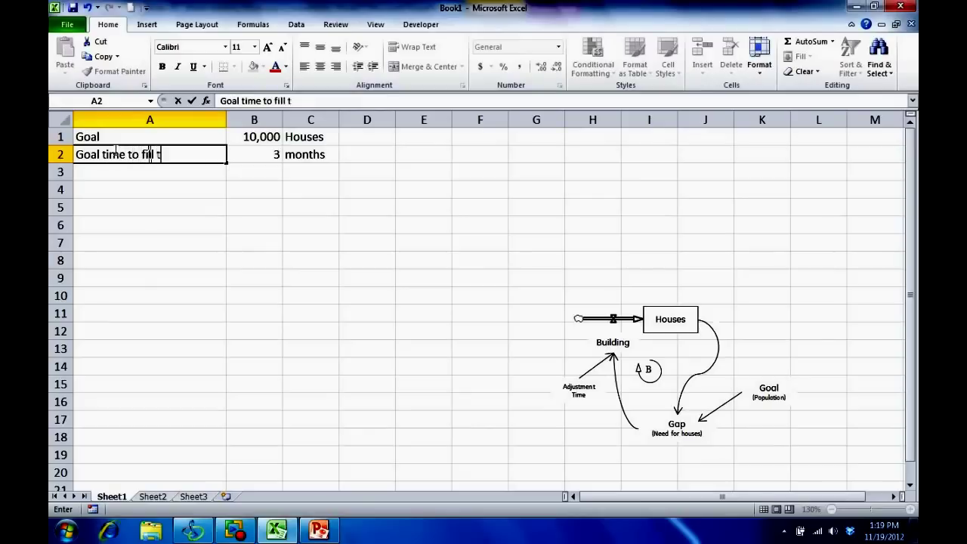
{"action": "key", "text": "Return"}
{"action": "key", "text": "Up"}
{"action": "key", "text": "Up"}
{"action": "key", "text": "Down"}
{"action": "key", "text": "Down"}
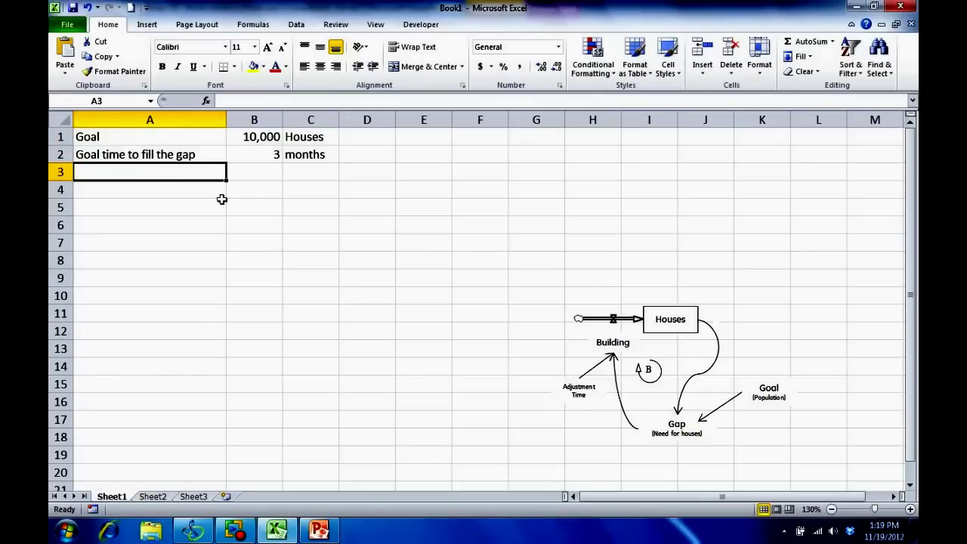
Give the goal value cell B1 the defined name Population.
{"action": "left_click", "coordinate": [150, 140]}
{"action": "left_click", "coordinate": [247, 141]}
{"action": "left_click", "coordinate": [115, 101]}
{"action": "key", "text": "BackSpace"}
{"action": "type", "text": "Population"}
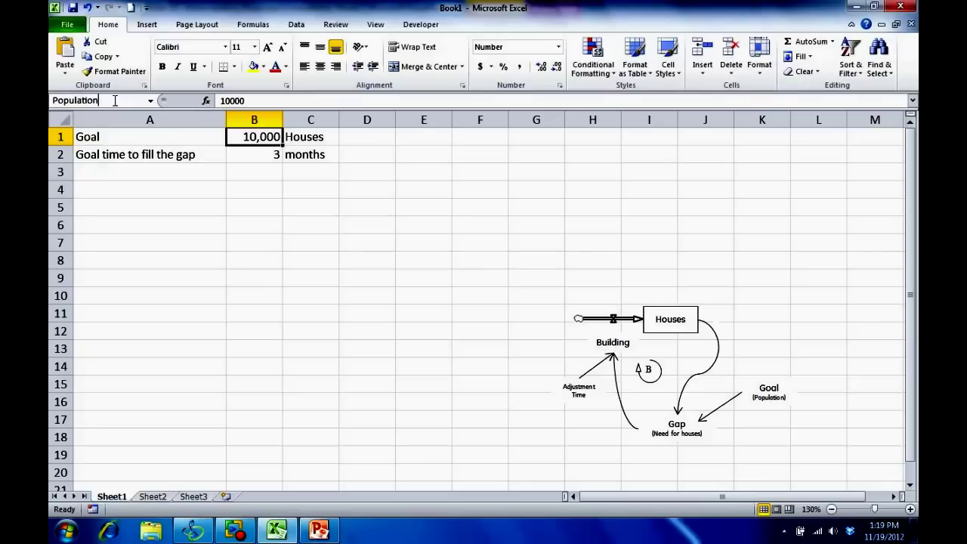
{"action": "key", "text": "Return"}
Give cell B2 the defined name TimeToFillGap.
{"action": "left_click", "coordinate": [243, 154]}
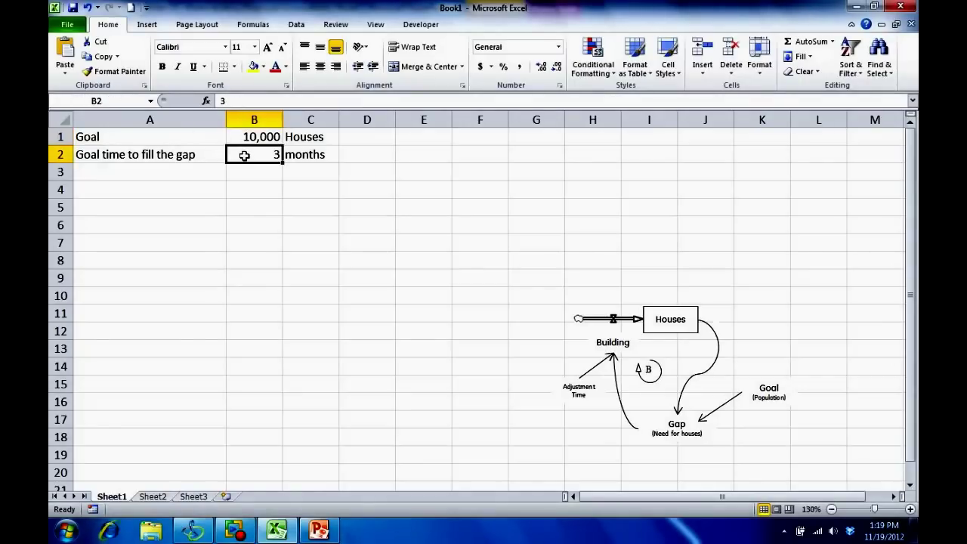
{"action": "left_click", "coordinate": [106, 103]}
{"action": "type", "text": "T"}
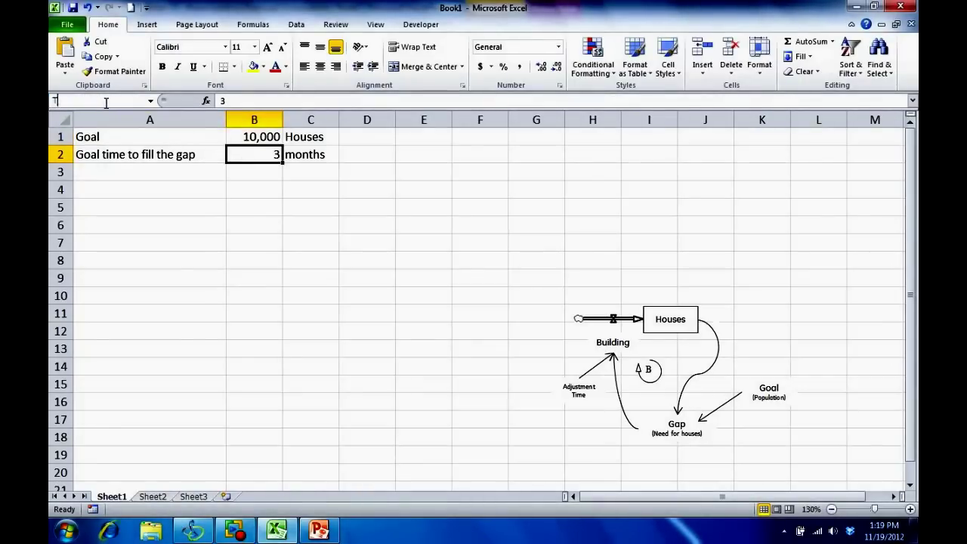
{"action": "type", "text": "imeToFillGap"}
{"action": "key", "text": "Return"}
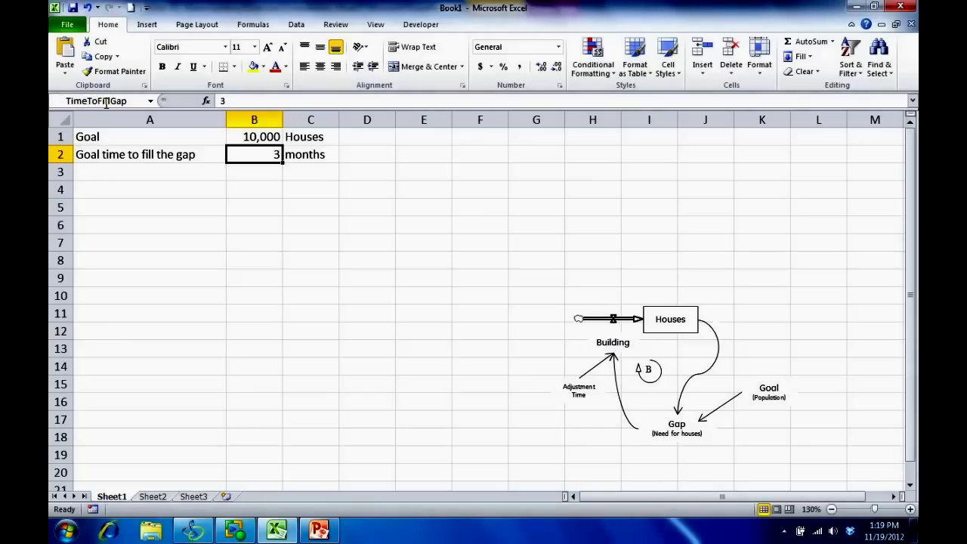
Label A4 "Time in months" for the timeline row, leaving row 3 blank.
{"action": "key", "text": "Down"}
{"action": "key", "text": "Down"}
{"action": "key", "text": "Left"}
{"action": "type", "text": "Time"}
{"action": "key", "text": "Return"}
{"action": "key", "text": "Up"}
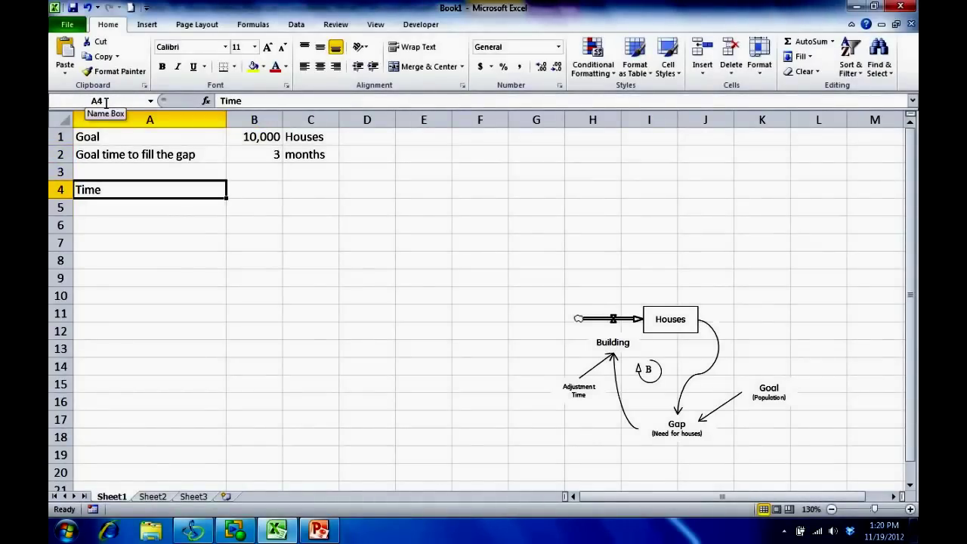
{"action": "left_click", "coordinate": [248, 102]}
{"action": "type", "text": "in momn"}
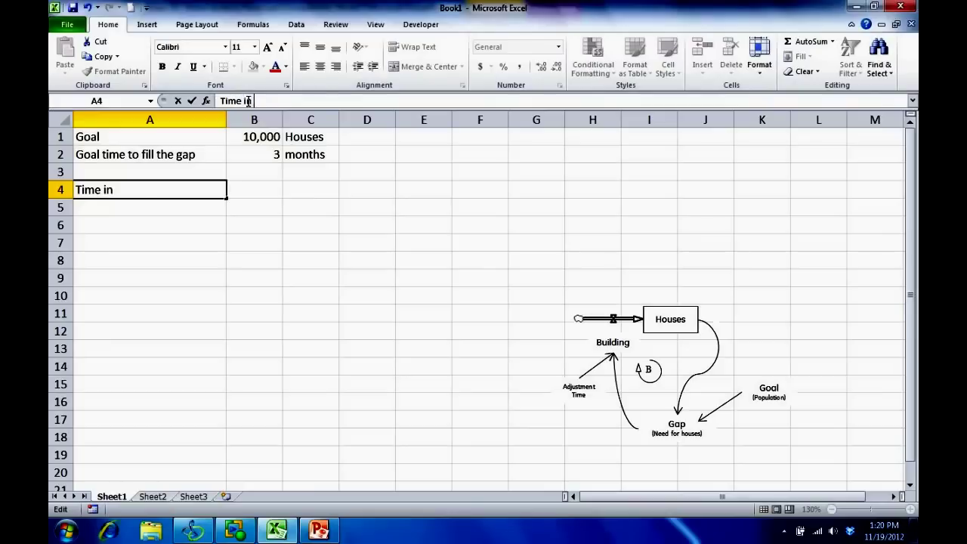
{"action": "key", "text": "BackSpace"}
{"action": "key", "text": "BackSpace"}
{"action": "type", "text": "nths"}
{"action": "key", "text": "Return"}
{"action": "key", "text": "Up"}
Start the timeline with 0 in B4 and the formula =B4+1 in C4.
{"action": "key", "text": "Right"}
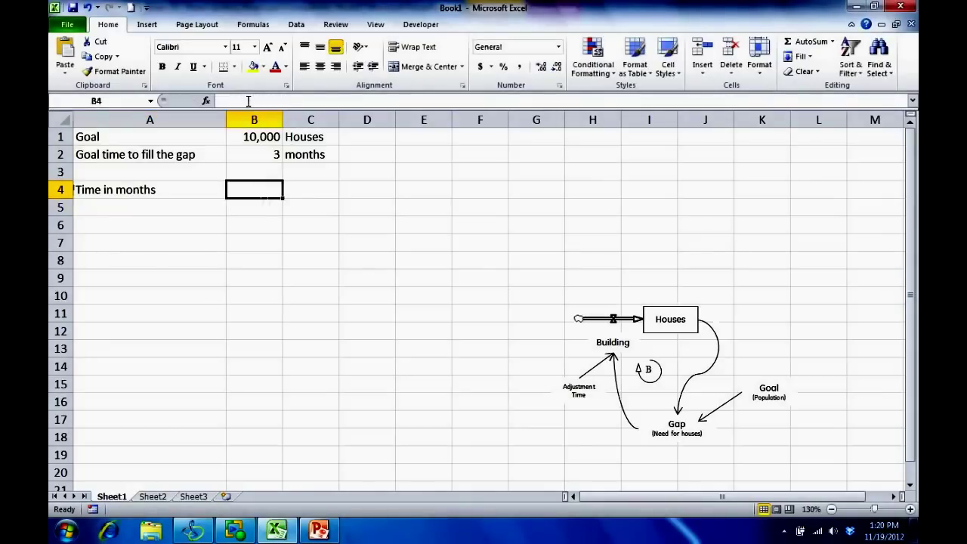
{"action": "type", "text": "0"}
{"action": "key", "text": "Return"}
{"action": "key", "text": "Up"}
{"action": "key", "text": "Right"}
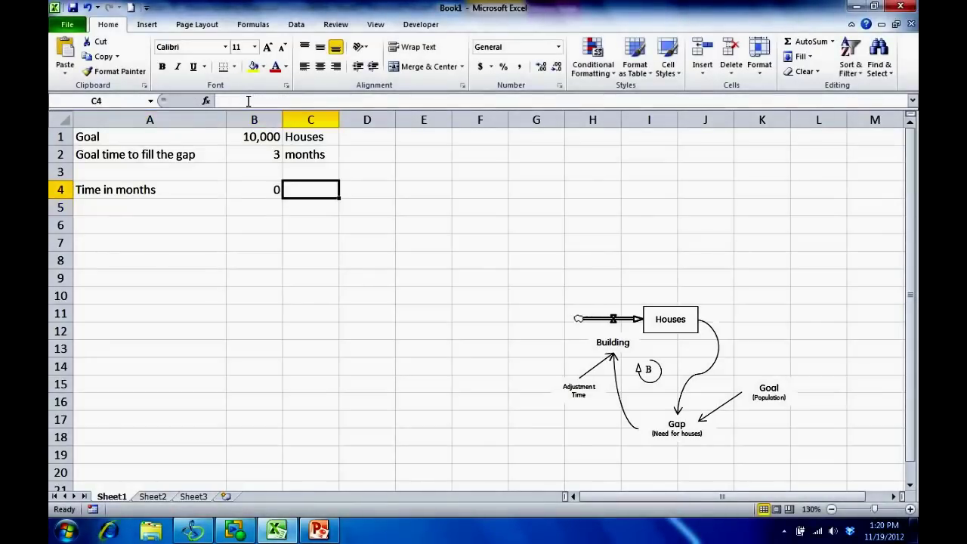
{"action": "type", "text": "="}
{"action": "key", "text": "Left"}
{"action": "type", "text": "+1"}
{"action": "key", "text": "Return"}
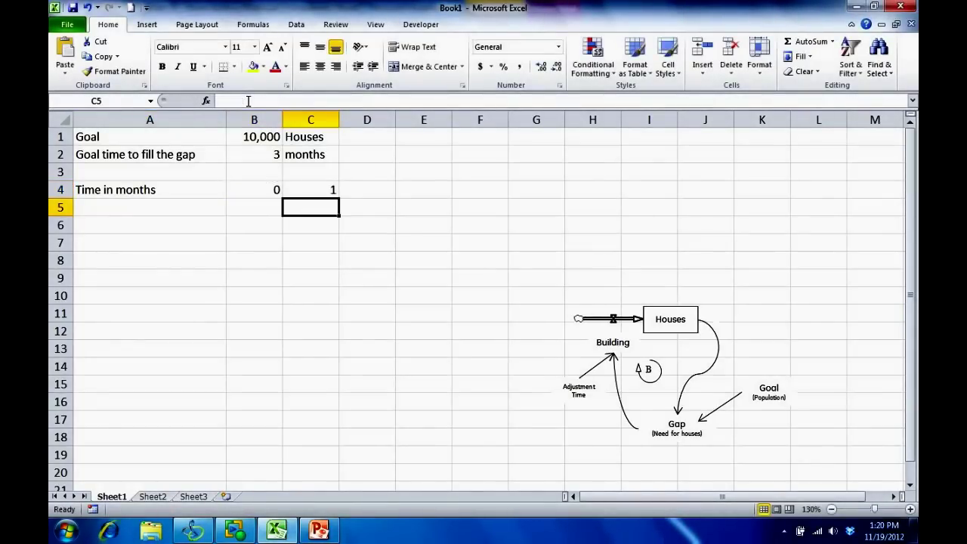
Label A5 "Beginning Houses" and A7 "Ending Houses", leaving row 6 empty between them.
{"action": "key", "text": "Up"}
{"action": "key", "text": "Left"}
{"action": "key", "text": "Left"}
{"action": "key", "text": "Right"}
{"action": "key", "text": "Right"}
{"action": "key", "text": "Left"}
{"action": "key", "text": "Left"}
{"action": "key", "text": "Up"}
{"action": "key", "text": "Down"}
{"action": "key", "text": "Down"}
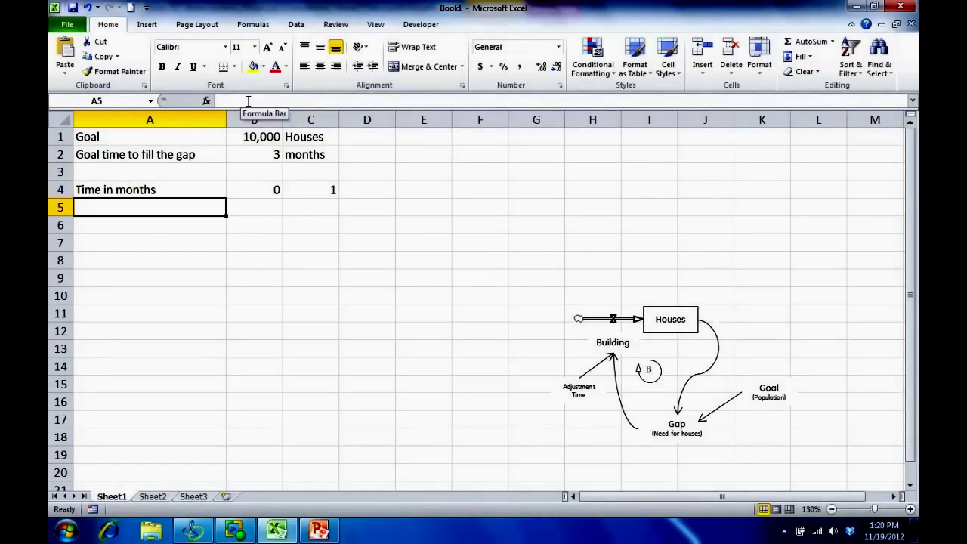
{"action": "type", "text": "Begi"}
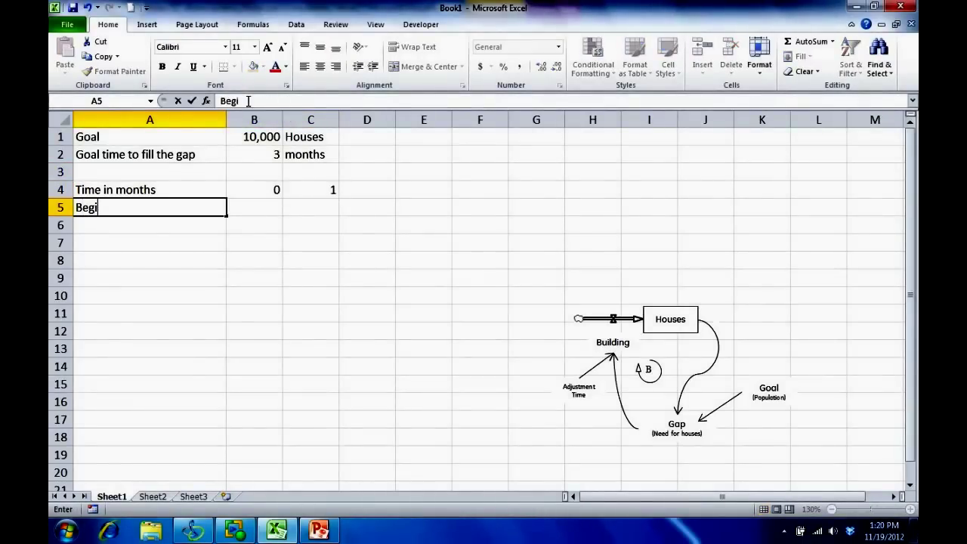
{"action": "type", "text": "nning Houses"}
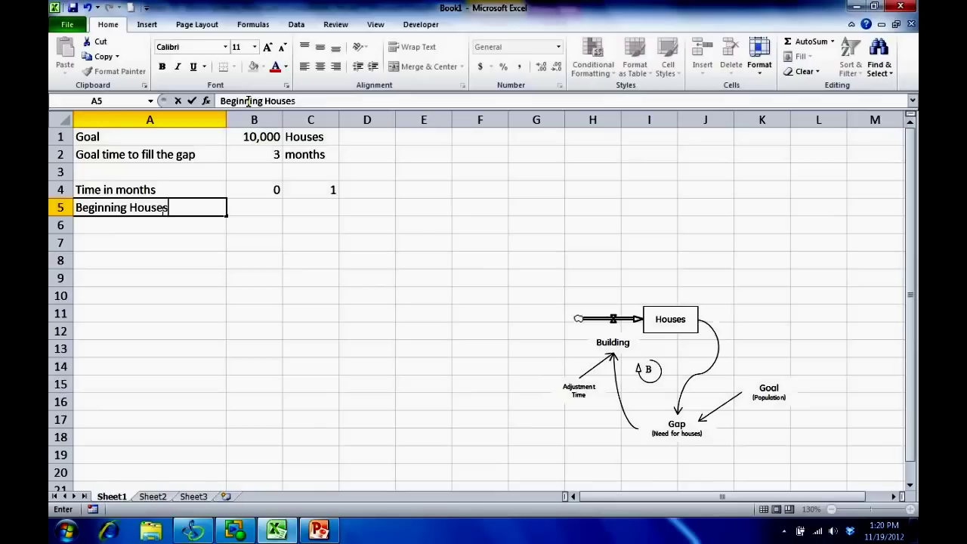
{"action": "key", "text": "Return"}
{"action": "key", "text": "Down"}
{"action": "type", "text": "Ending Houses"}
{"action": "key", "text": "Return"}
Enter 1000 in B5 as the beginning houses for month 0.
{"action": "key", "text": "Up"}
{"action": "key", "text": "Up"}
{"action": "key", "text": "Up"}
{"action": "key", "text": "Right"}
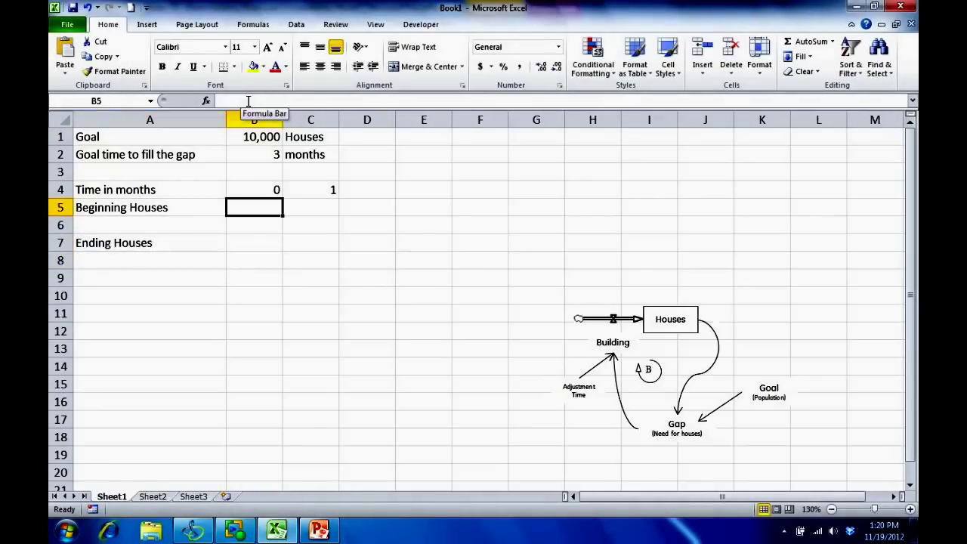
{"action": "type", "text": "1000"}
{"action": "key", "text": "Return"}
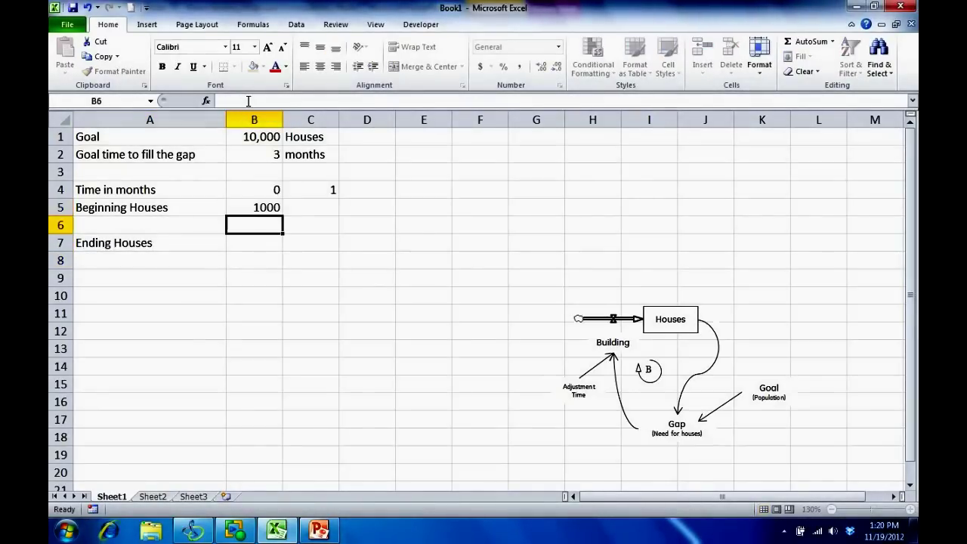
Set the month 0 Ending Houses in B7 equal to the Beginning Houses in B5.
{"action": "key", "text": "Down"}
{"action": "type", "text": "="}
{"action": "key", "text": "Up"}
{"action": "key", "text": "Up"}
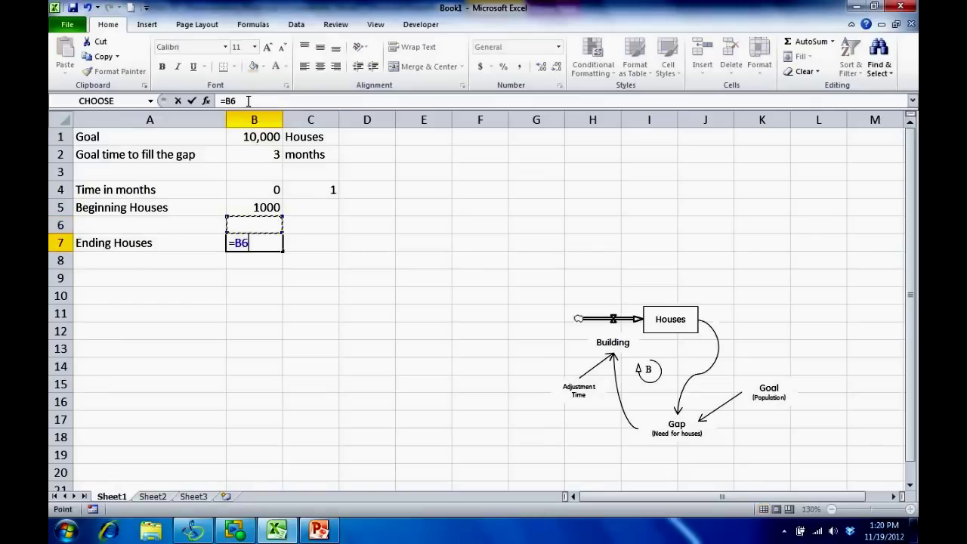
{"action": "key", "text": "Return"}
Link the month 1 Beginning Houses in C5 to the previous month's ending houses with =B7.
{"action": "key", "text": "Up"}
{"action": "key", "text": "Up"}
{"action": "key", "text": "Up"}
{"action": "key", "text": "Right"}
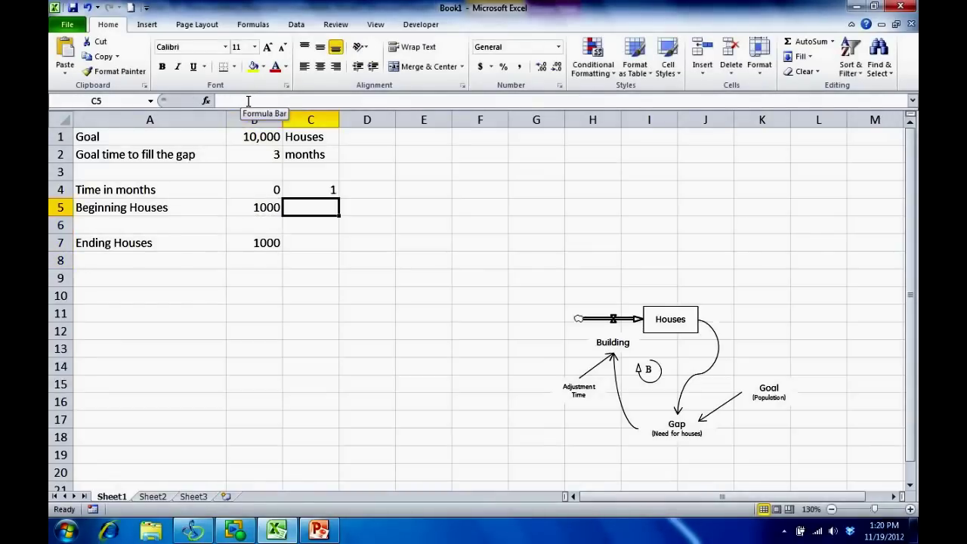
{"action": "type", "text": "="}
{"action": "key", "text": "Down"}
{"action": "key", "text": "Down"}
{"action": "key", "text": "Left"}
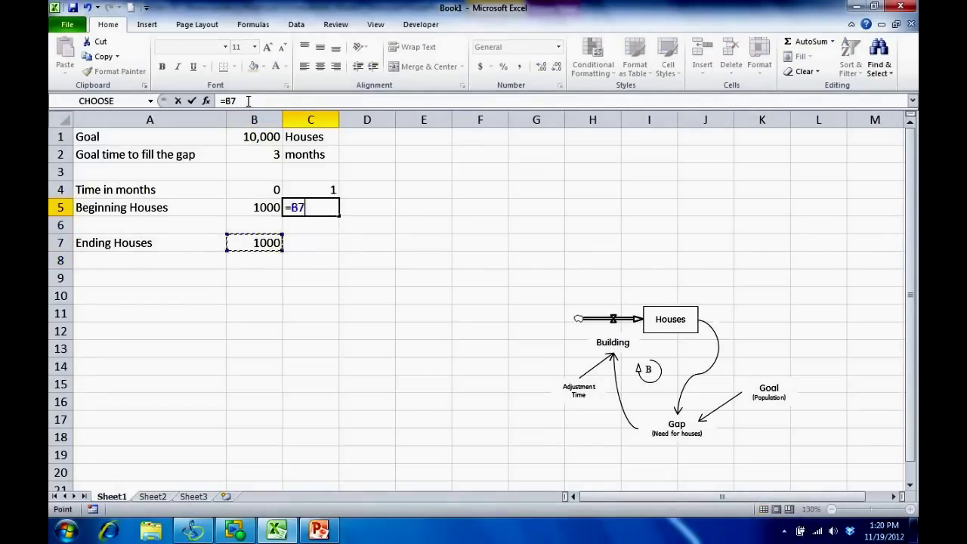
{"action": "key", "text": "Return"}
Label the empty row between beginning and ending houses "Building" in A6.
{"action": "key", "text": "Left"}
{"action": "key", "text": "Left"}
{"action": "key", "text": "Right"}
{"action": "key", "text": "Left"}
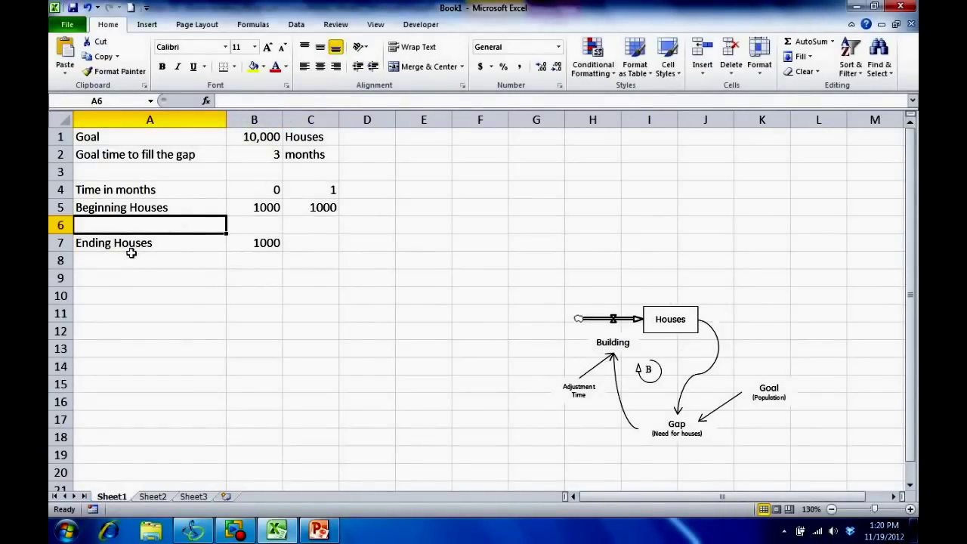
{"action": "type", "text": "Building"}
{"action": "key", "text": "Return"}
{"action": "key", "text": "Up"}
{"action": "key", "text": "Up"}
{"action": "key", "text": "Right"}
{"action": "key", "text": "Right"}
{"action": "key", "text": "Down"}
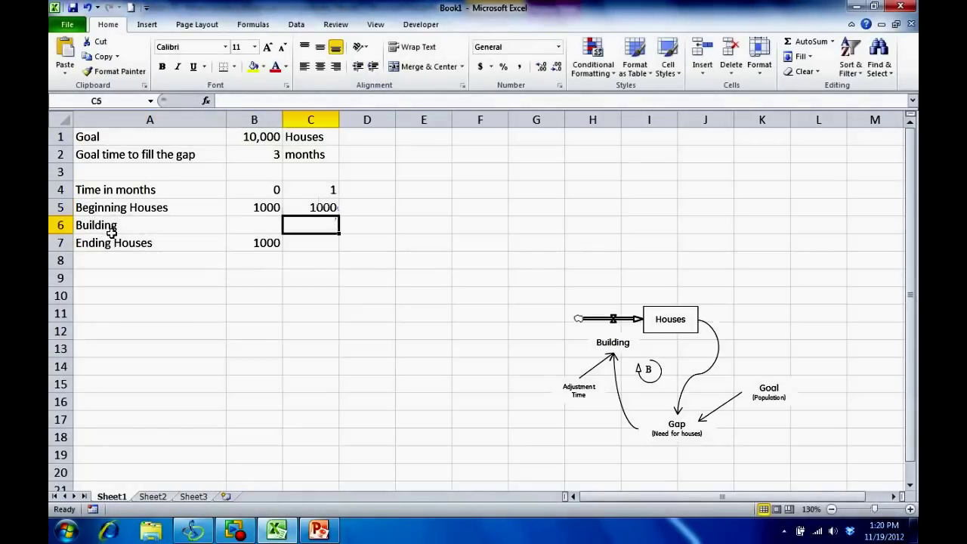
{"action": "key", "text": "Down"}
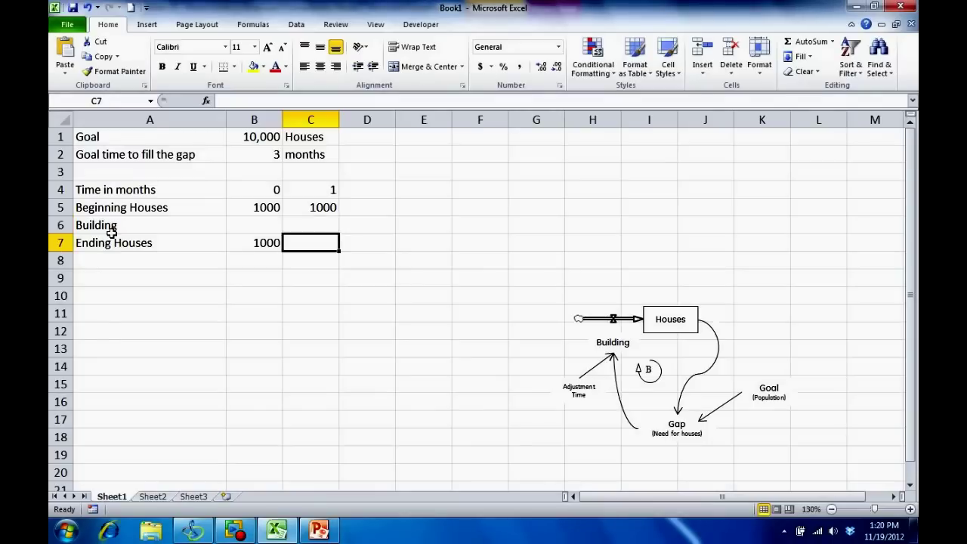
{"action": "key", "text": "Down"}
{"action": "key", "text": "Left"}
{"action": "key", "text": "Left"}
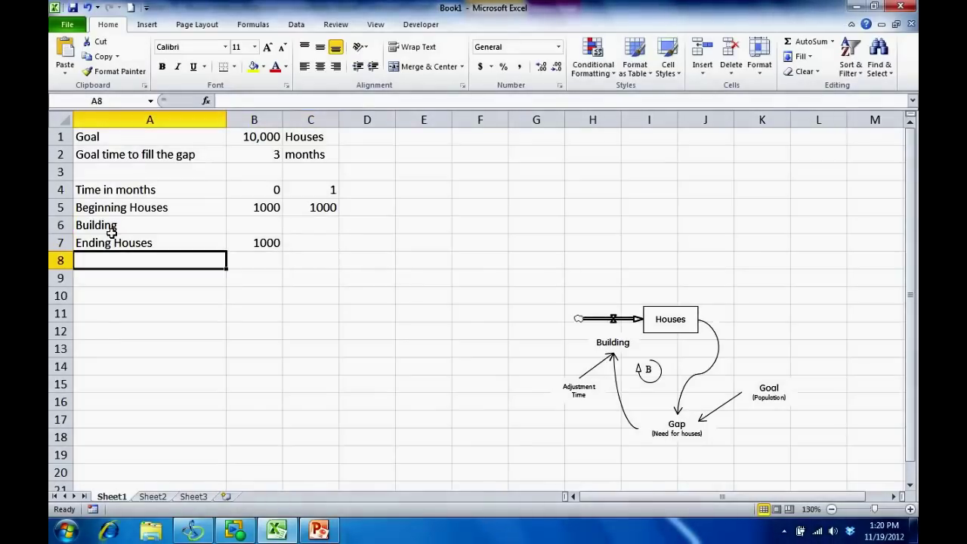
Insert a row above the Building row and label it "Need for Houses" in A6.
{"action": "left_click", "coordinate": [60, 225]}
{"action": "right_click", "coordinate": [60, 225]}
{"action": "left_click", "coordinate": [97, 312]}
{"action": "left_click", "coordinate": [135, 227]}
{"action": "type", "text": "Gap"}
{"action": "key", "text": "BackSpace"}
{"action": "key", "text": "BackSpace"}
{"action": "key", "text": "BackSpace"}
{"action": "type", "text": "Need to "}
{"action": "type", "text": "Houses"}
Calculate the month 1 Need for Houses in C6 with the formula =Population-C5.
{"action": "key", "text": "Up"}
{"action": "key", "text": "Right"}
{"action": "key", "text": "Right"}
{"action": "key", "text": "Down"}
{"action": "type", "text": "="}
{"action": "key", "text": "Up"}
{"action": "key", "text": "Up"}
{"action": "key", "text": "Up"}
{"action": "key", "text": "Up"}
{"action": "key", "text": "Up"}
{"action": "key", "text": "Left"}
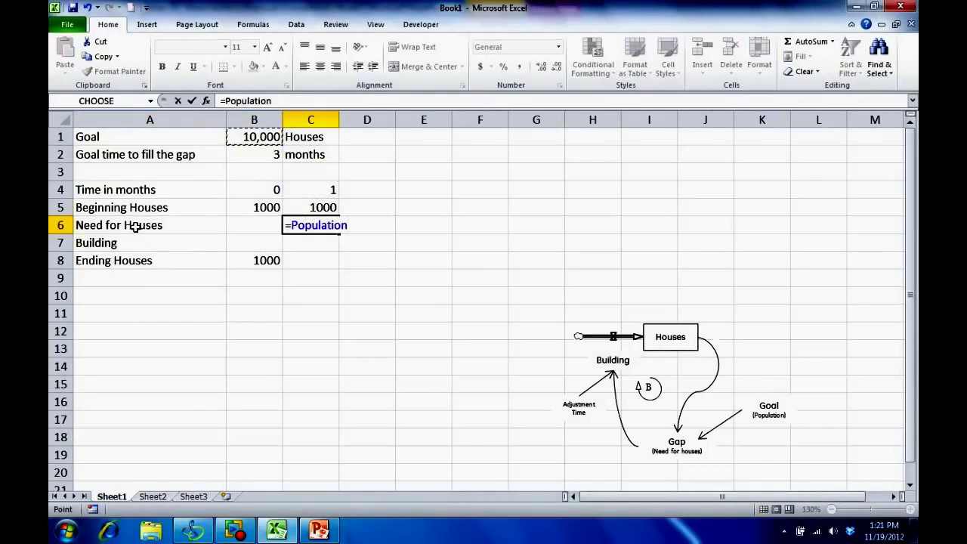
{"action": "type", "text": "-"}
{"action": "key", "text": "Up"}
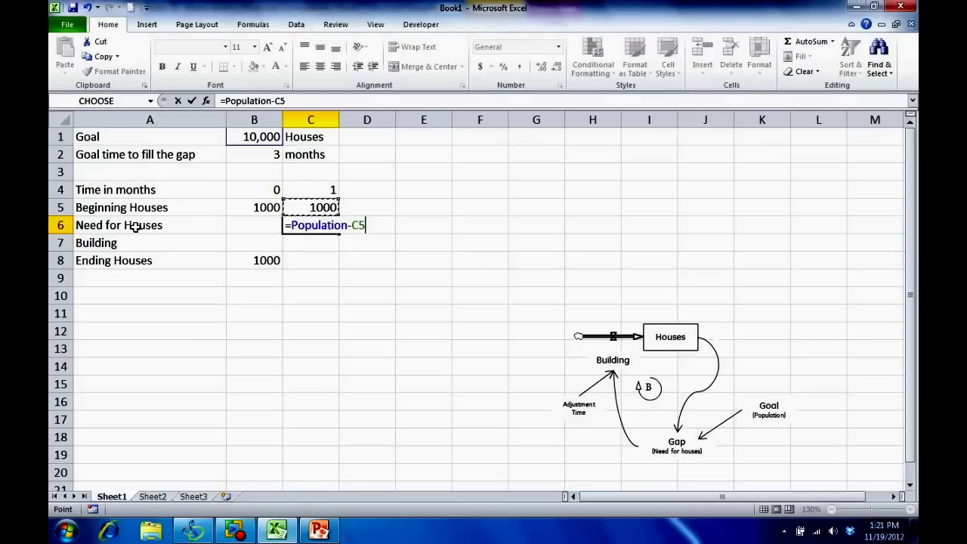
{"action": "key", "text": "Return"}
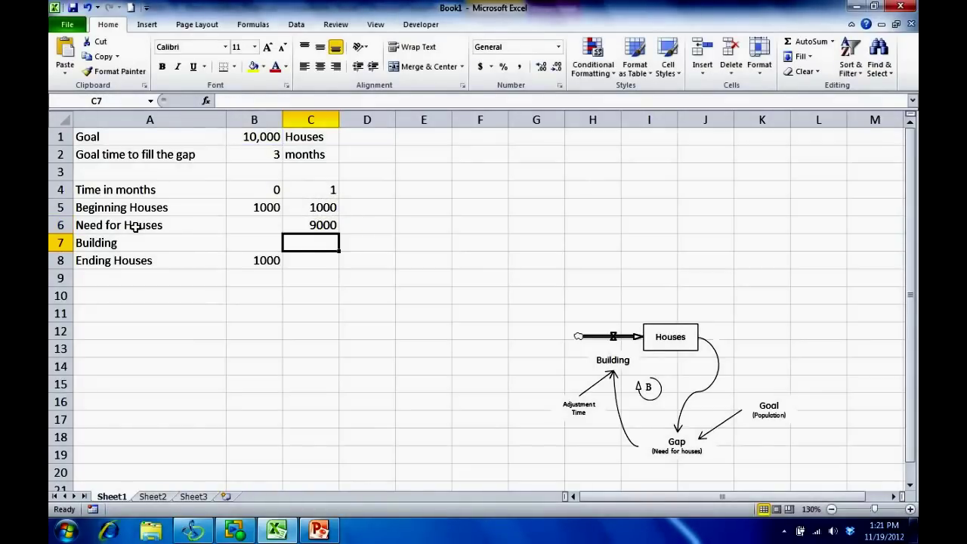
Calculate the month 1 Building in C7 by dividing Need for Houses by the goal time, using =C6/TimeToFillGap.
{"action": "key", "text": "Down"}
{"action": "key", "text": "Up"}
{"action": "type", "text": "="}
{"action": "key", "text": "Up"}
{"action": "key", "text": "shift+Down"}
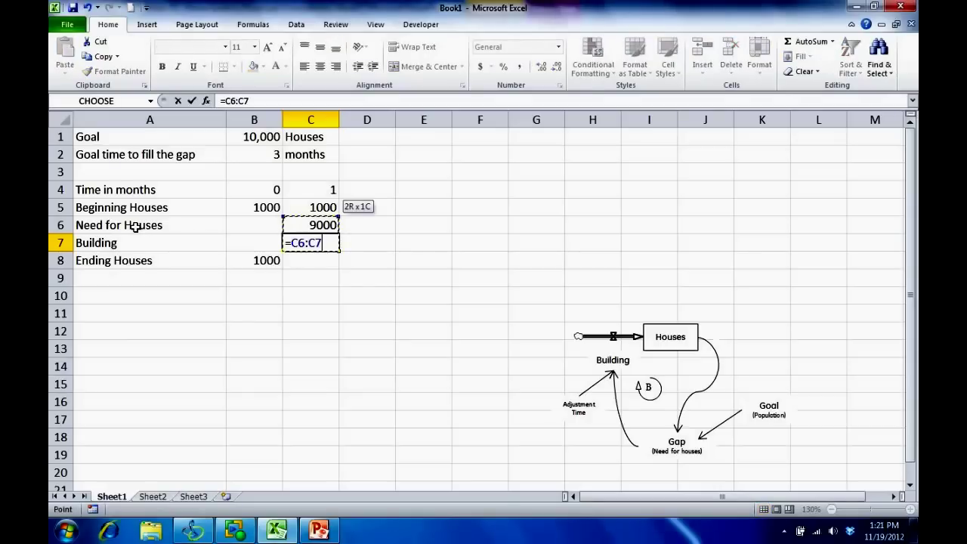
{"action": "key", "text": "BackSpace"}
{"action": "key", "text": "BackSpace"}
{"action": "key", "text": "BackSpace"}
{"action": "key", "text": "BackSpace"}
{"action": "key", "text": "BackSpace"}
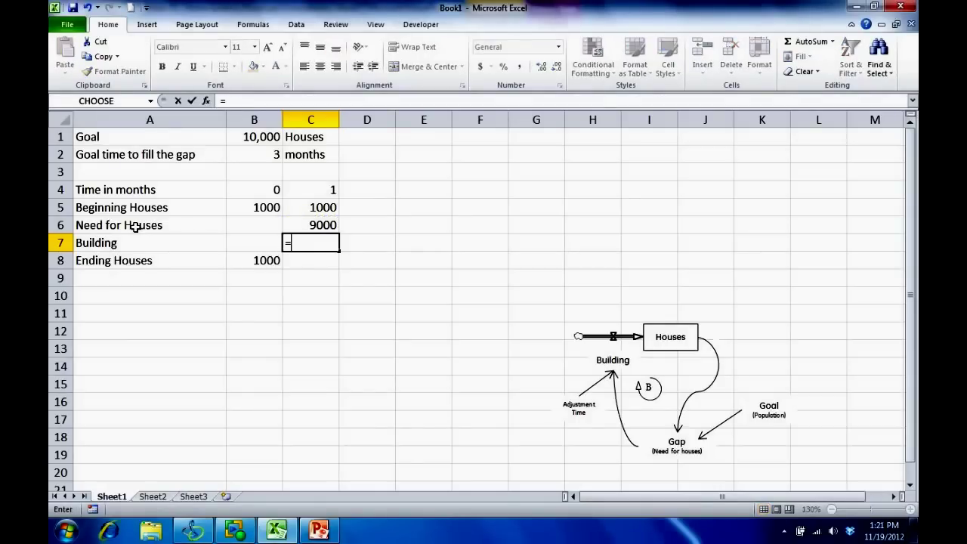
{"action": "key", "text": "Up"}
{"action": "type", "text": "/"}
{"action": "key", "text": "Up"}
{"action": "key", "text": "Up"}
{"action": "key", "text": "Up"}
{"action": "key", "text": "Up"}
{"action": "key", "text": "Up"}
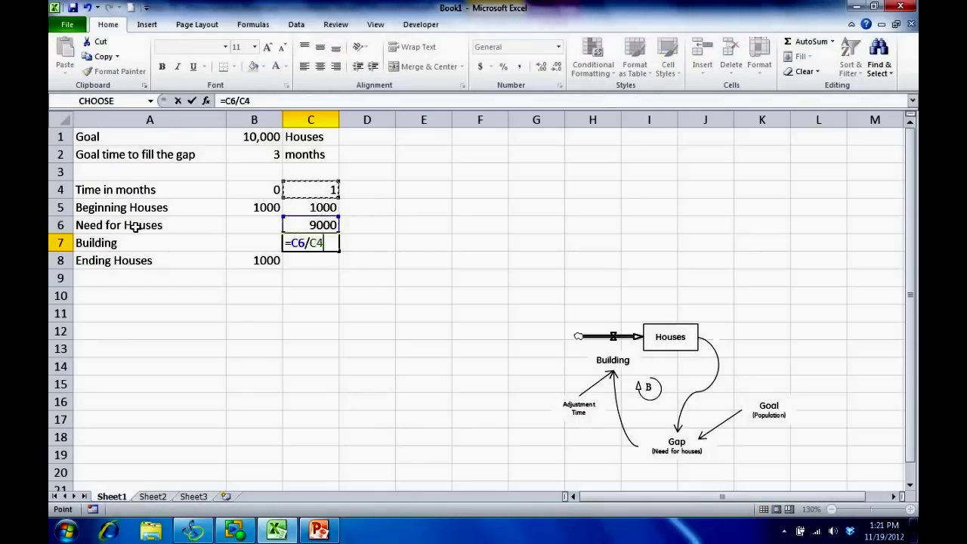
{"action": "key", "text": "Left"}
{"action": "key", "text": "Return"}
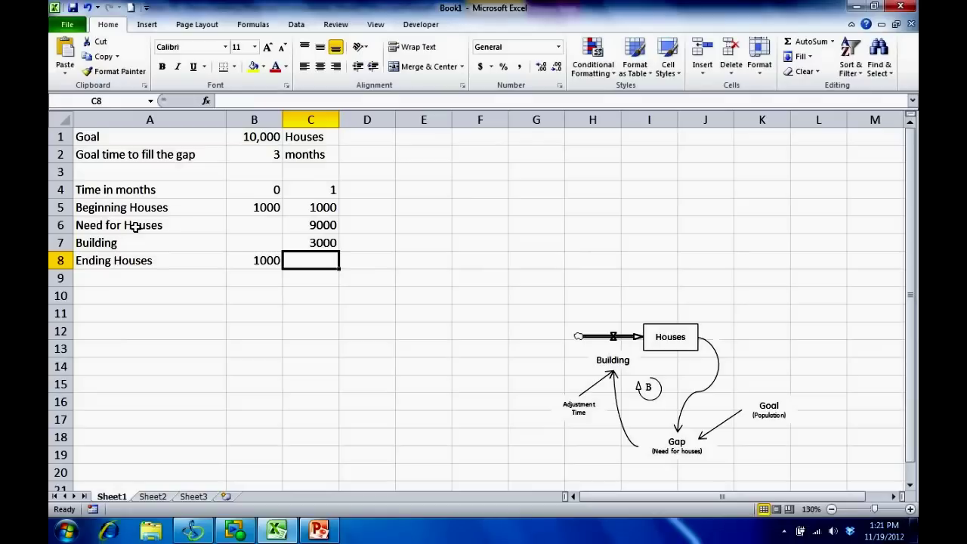
Calculate the month 1 Ending Houses in C8 as beginning houses plus building, with the formula =C5+C7.
{"action": "key", "text": "Up"}
{"action": "key", "text": "Up"}
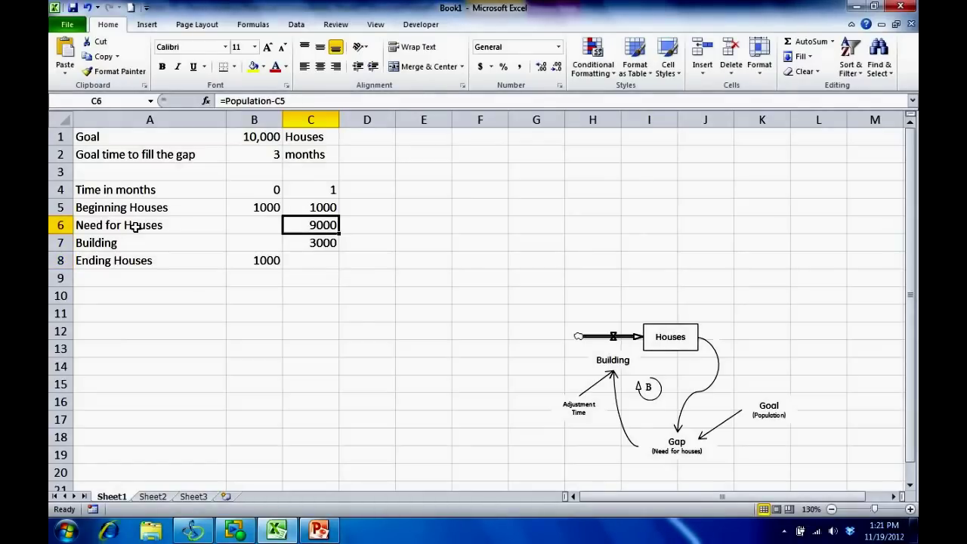
{"action": "key", "text": "Down"}
{"action": "key", "text": "Down"}
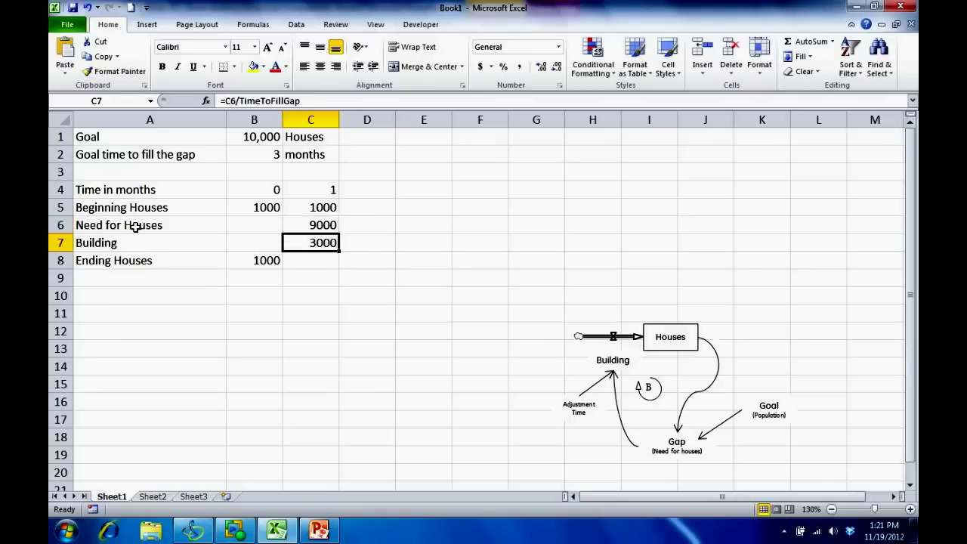
{"action": "type", "text": "="}
{"action": "key", "text": "Up"}
{"action": "key", "text": "Up"}
{"action": "key", "text": "Up"}
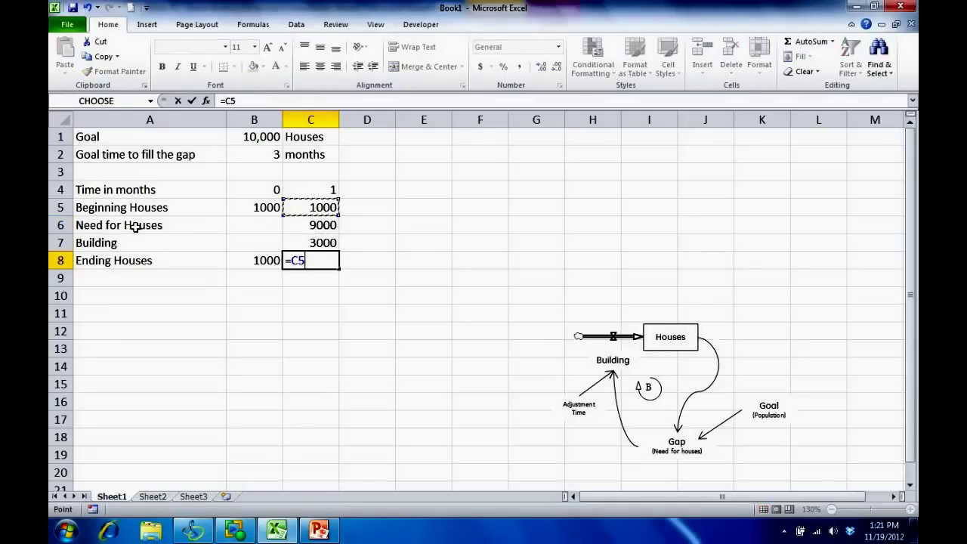
{"action": "type", "text": "+"}
{"action": "key", "text": "Up"}
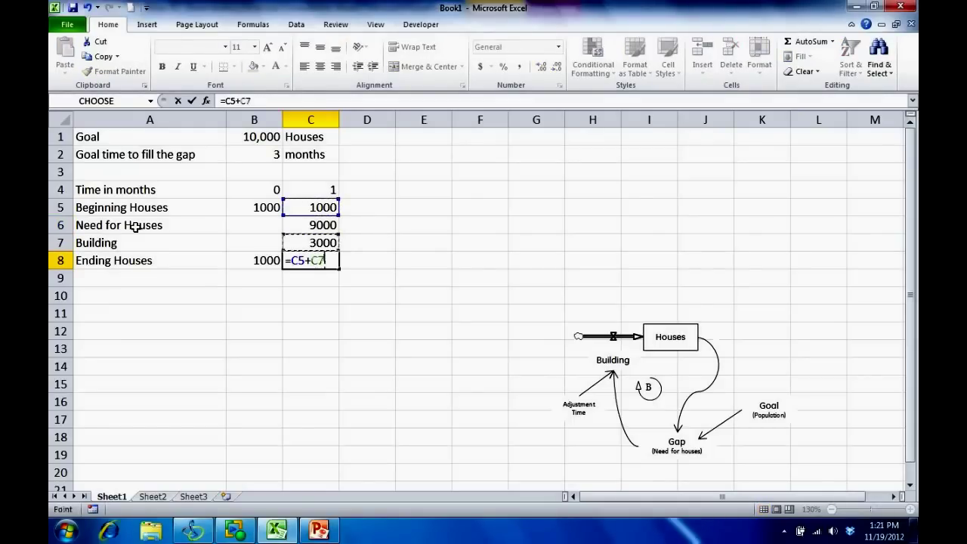
{"action": "key", "text": "Return"}
{"action": "key", "text": "Down"}
{"action": "key", "text": "Up"}
{"action": "key", "text": "Up"}
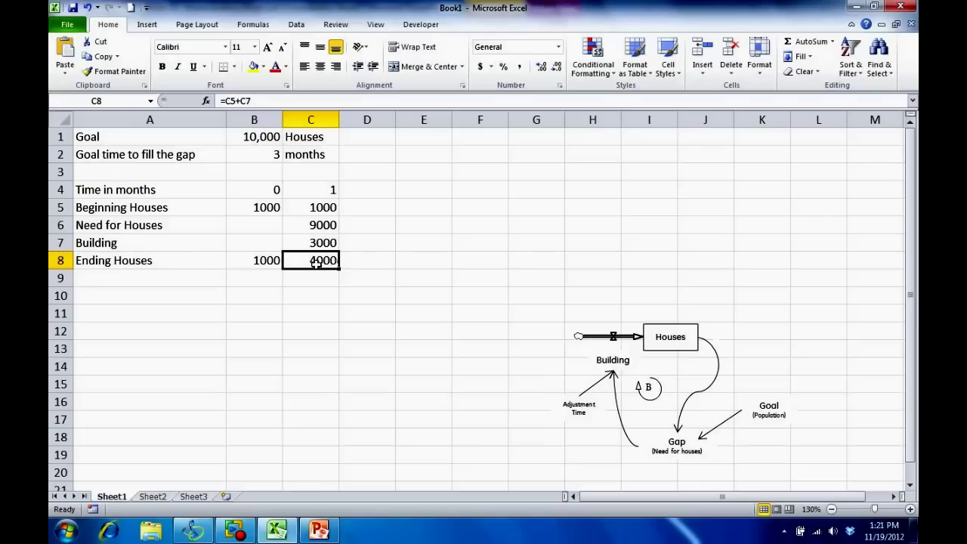
{"action": "left_click_drag", "start_coordinate": [323, 191], "coordinate": [323, 258]}
{"action": "key", "text": "ctrl+c"}
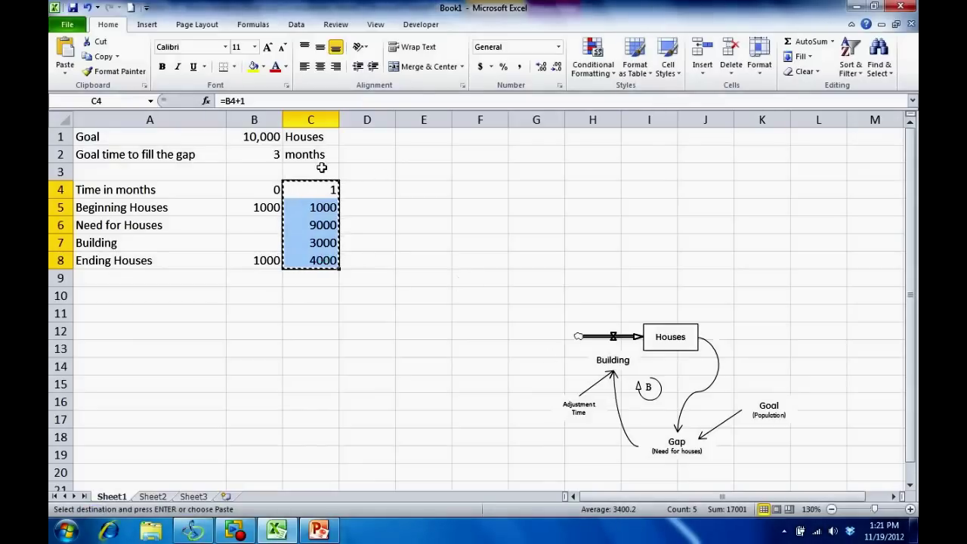
{"action": "left_click", "coordinate": [364, 187]}
{"action": "left_click_drag", "start_coordinate": [363, 186], "coordinate": [744, 226]}
{"action": "key", "text": "Escape"}
{"action": "key", "text": "Left"}
{"action": "key", "text": "Left"}
{"action": "key", "text": "Left"}
{"action": "key", "text": "Down"}
{"action": "key", "text": "Down"}
{"action": "key", "text": "Down"}
{"action": "key", "text": "Down"}
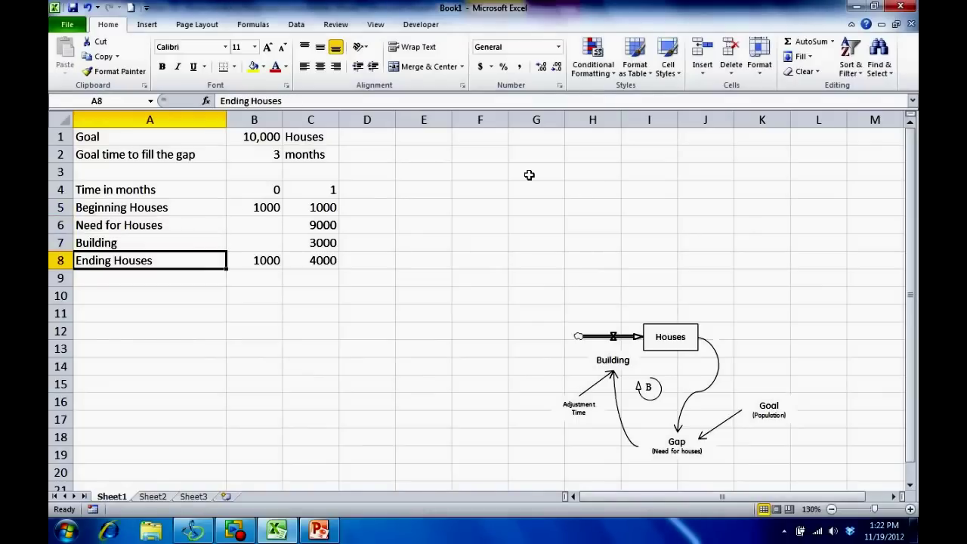
Copy the month 1 formulas in C4:C8 across the columns to extend the model through month 50.
{"action": "left_click_drag", "start_coordinate": [331, 186], "coordinate": [324, 260]}
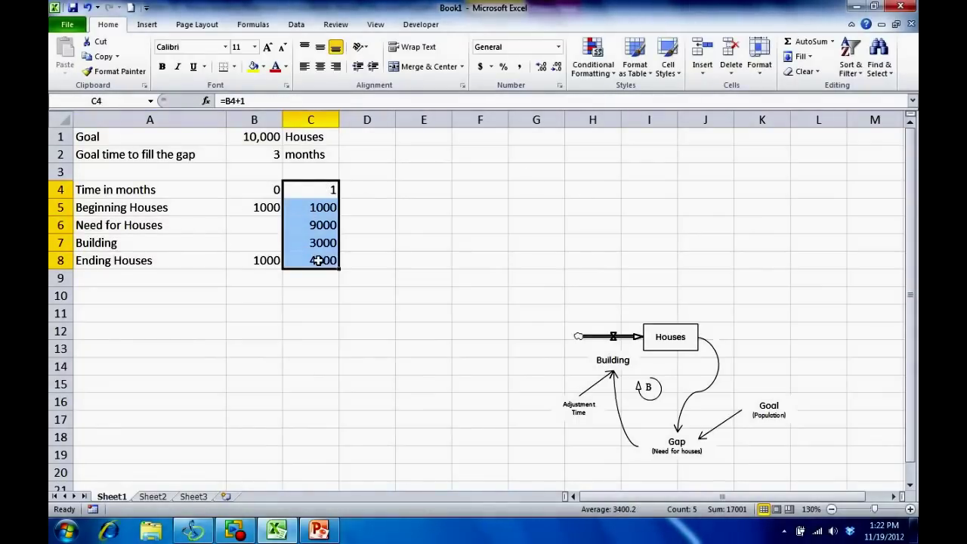
{"action": "key", "text": "ctrl+c"}
{"action": "left_click_drag", "start_coordinate": [370, 189], "coordinate": [368, 259]}
Insert a basic 2-D line chart of the whole Ending Houses row.
{"action": "left_click", "coordinate": [121, 260]}
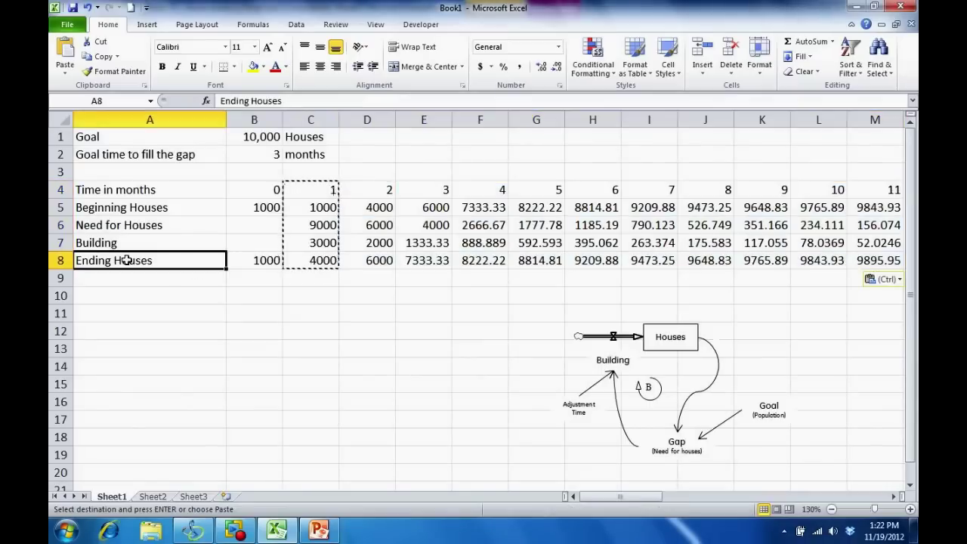
{"action": "left_click", "coordinate": [59, 259]}
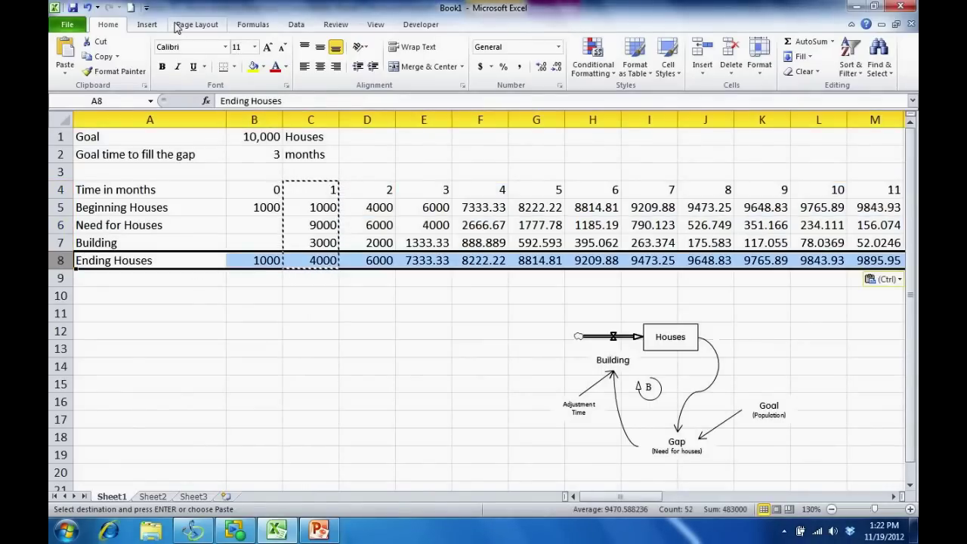
{"action": "left_click", "coordinate": [146, 25]}
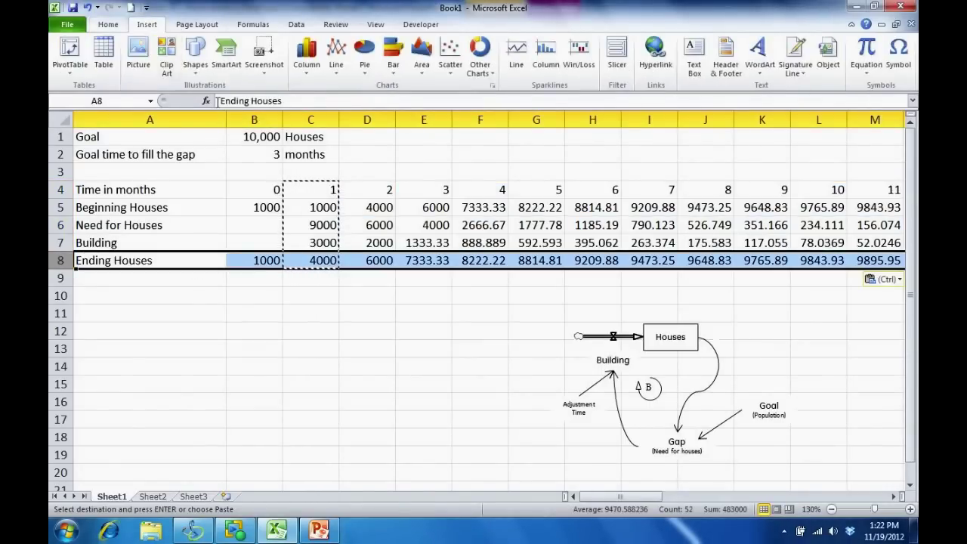
{"action": "left_click", "coordinate": [340, 51]}
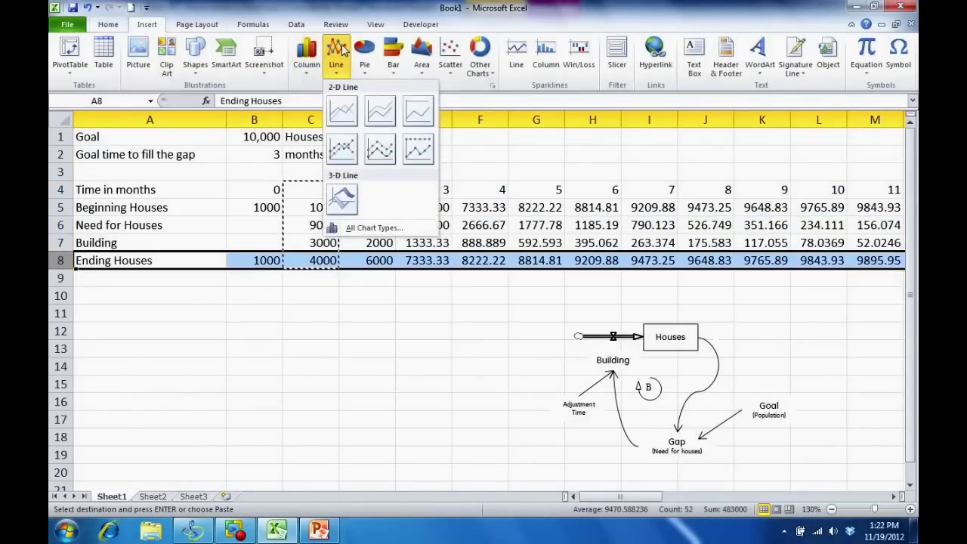
{"action": "left_click", "coordinate": [336, 105]}
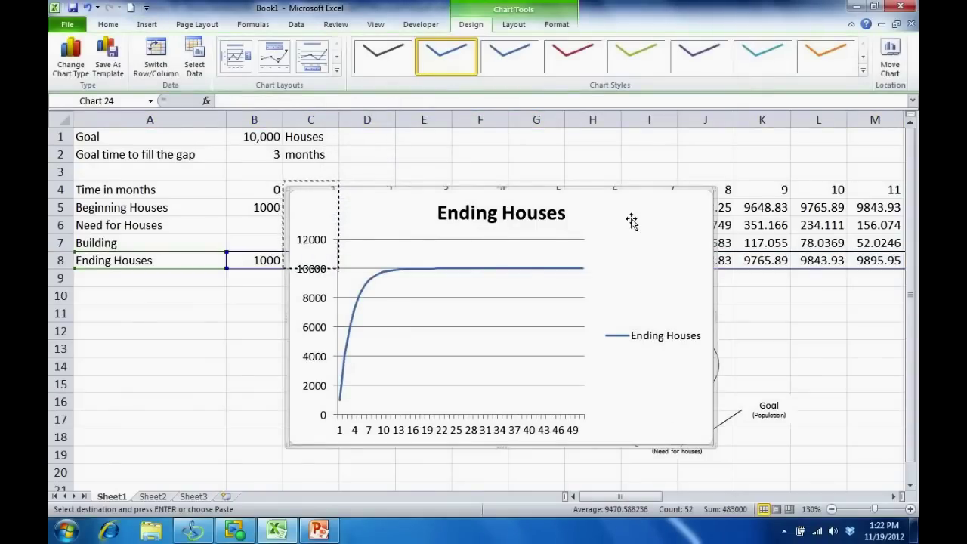
Move the Ending Houses chart lower on the sheet so the upper model rows are uncovered.
{"action": "left_click_drag", "start_coordinate": [676, 220], "coordinate": [532, 322]}
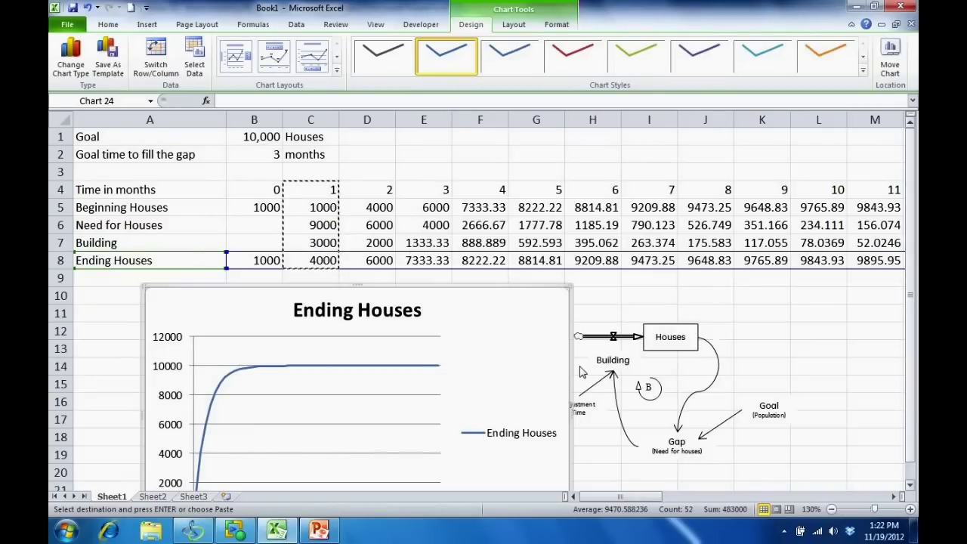
{"action": "scroll", "coordinate": [536, 321], "scroll_direction": "down", "scroll_amount": 1}
{"action": "left_click_drag", "start_coordinate": [538, 295], "coordinate": [571, 259]}
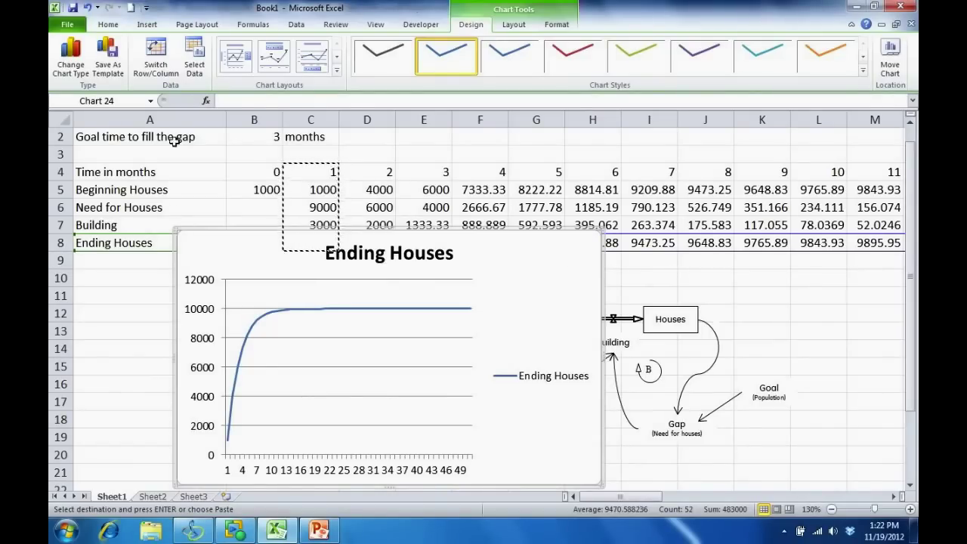
Set the goal time to fill the gap in B2 to 12 months.
{"action": "left_click", "coordinate": [252, 142]}
{"action": "key", "text": "Down"}
{"action": "left_click", "coordinate": [256, 141]}
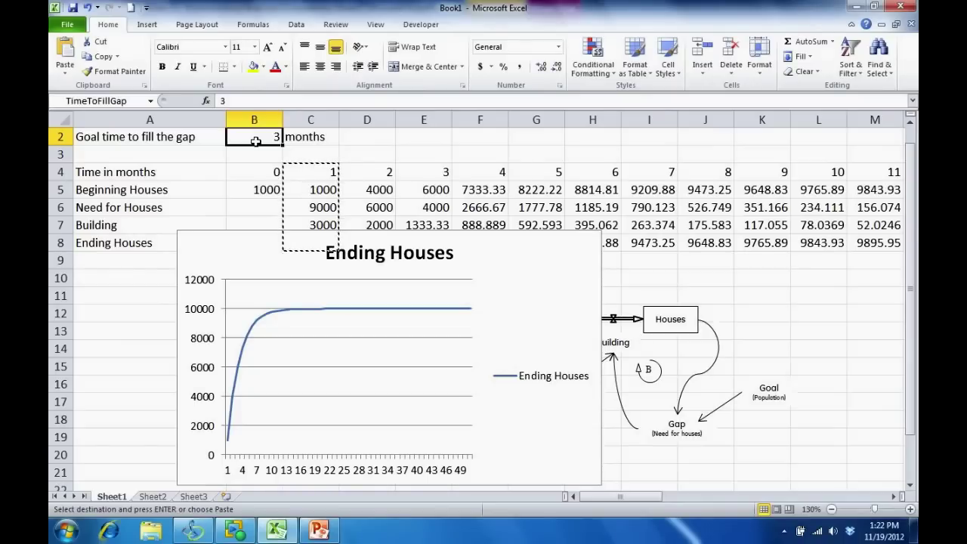
{"action": "type", "text": "12"}
{"action": "key", "text": "Return"}
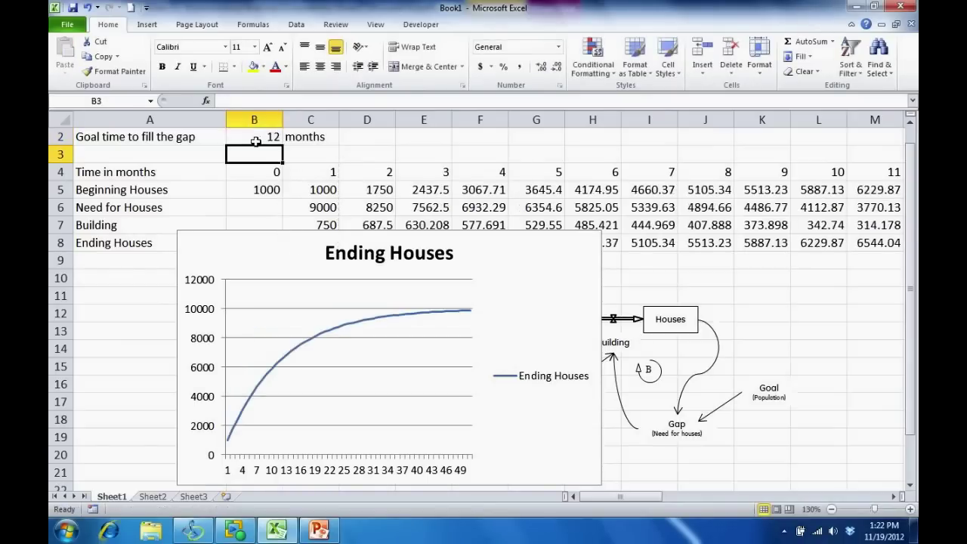
{"action": "key", "text": "Return"}
Try a goal time to fill the gap of 6 months in B2, followed by 12 months again.
{"action": "left_click", "coordinate": [256, 141]}
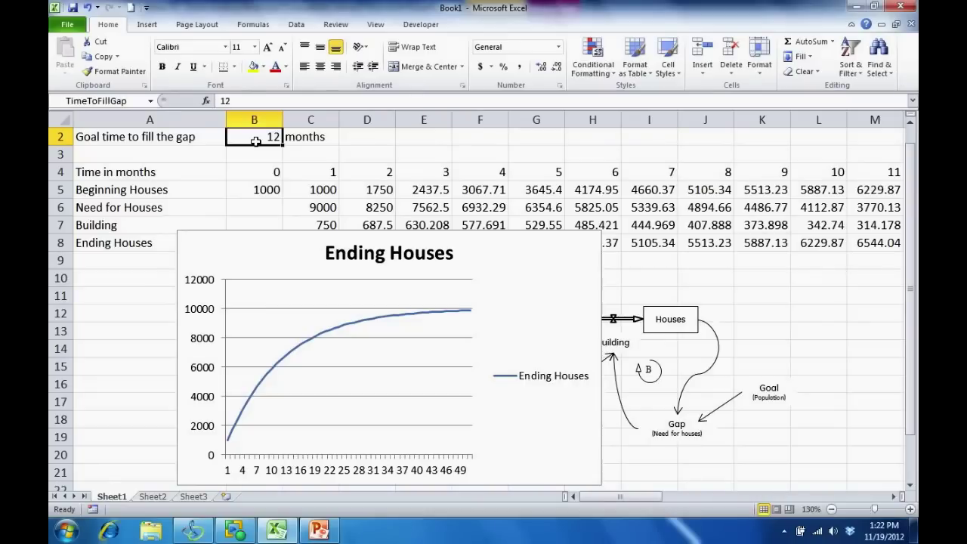
{"action": "type", "text": "6"}
{"action": "key", "text": "Return"}
{"action": "left_click", "coordinate": [256, 142]}
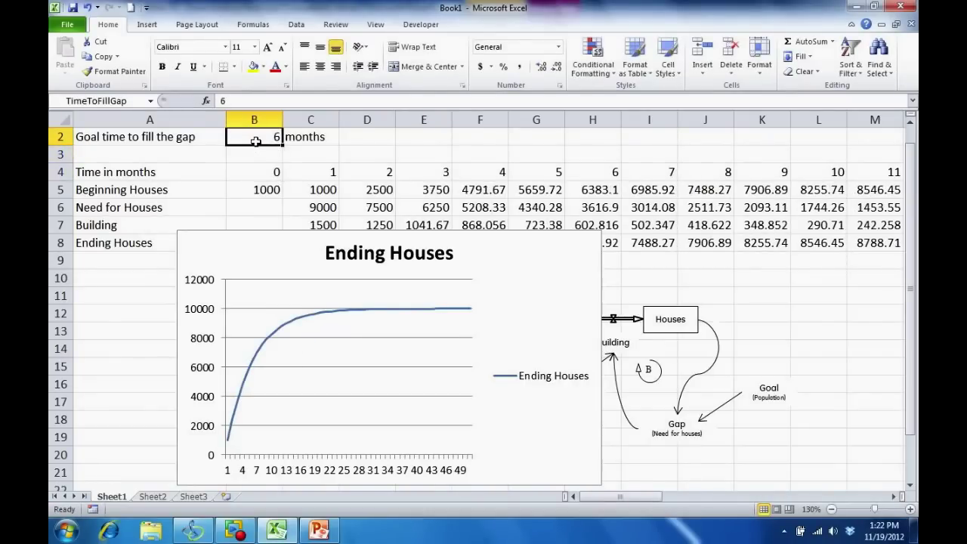
{"action": "type", "text": "12"}
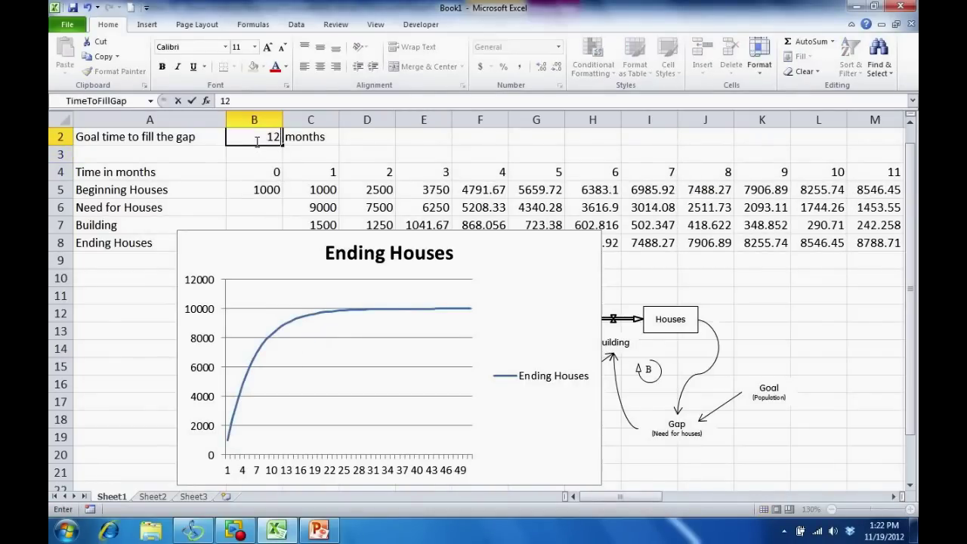
{"action": "key", "text": "Return"}
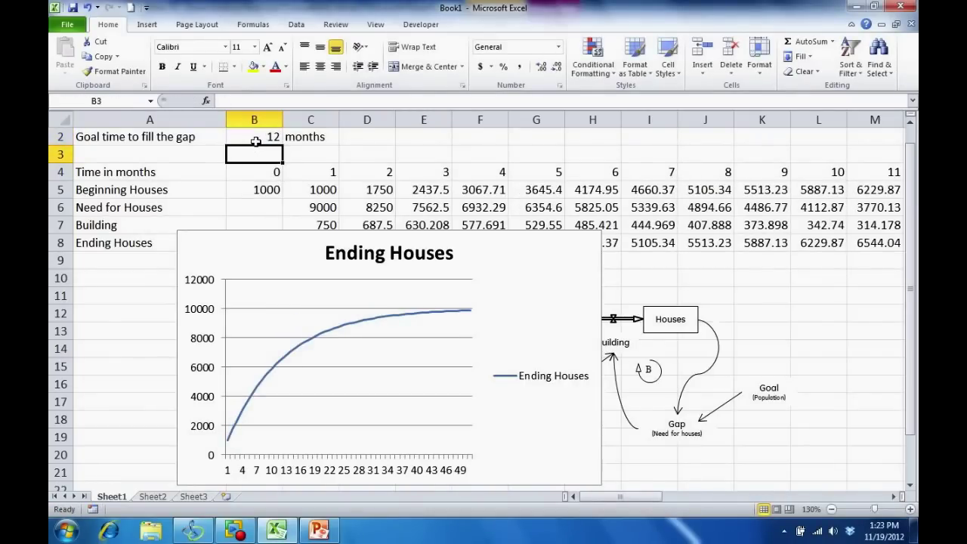
Set the goal time to fill the gap in B2 back to 3 months.
{"action": "left_click", "coordinate": [256, 142]}
{"action": "type", "text": "3"}
{"action": "key", "text": "Return"}
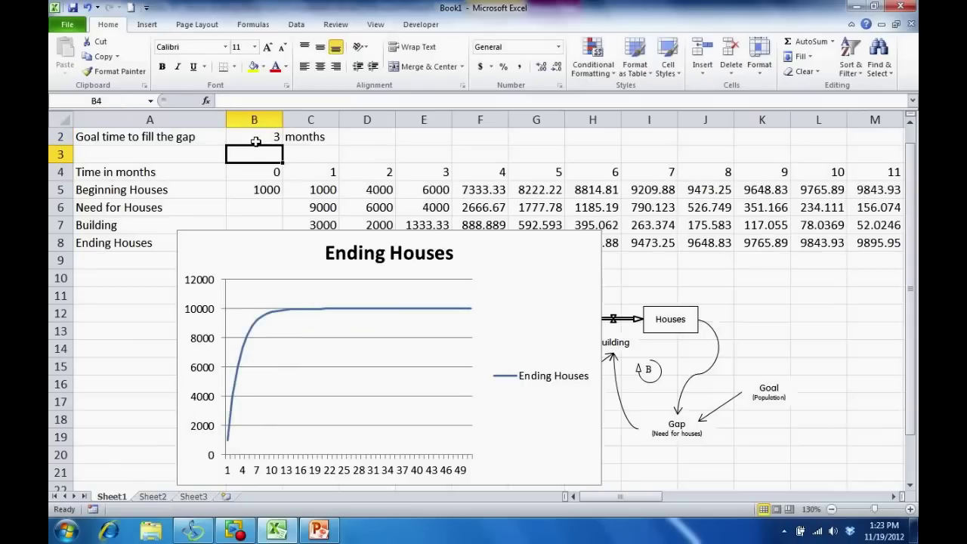
Move the Ending Houses chart up over the model rows, clear of the Houses feedback diagram.
{"action": "key", "text": "Up"}
{"action": "key", "text": "Left"}
{"action": "key", "text": "Up"}
{"action": "key", "text": "Down"}
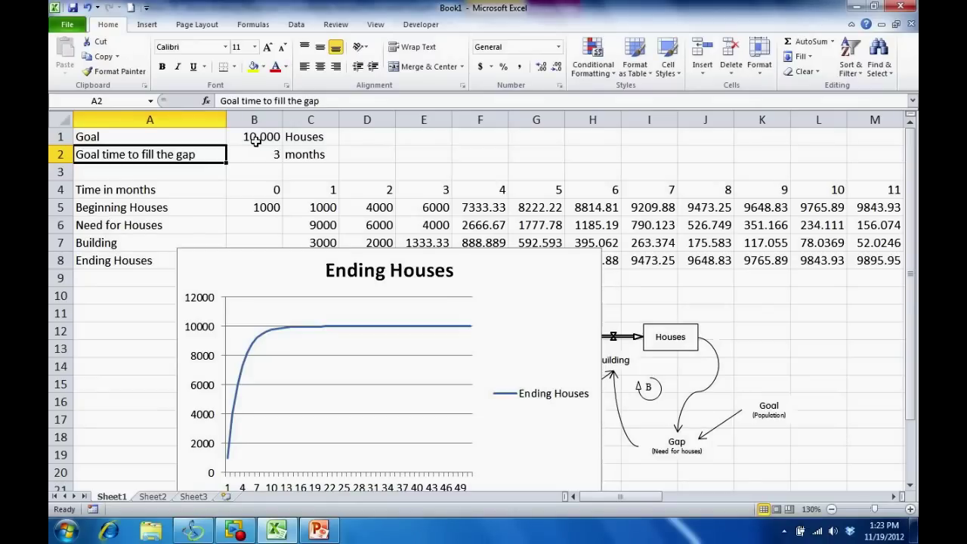
{"action": "left_click_drag", "start_coordinate": [587, 272], "coordinate": [530, 199]}
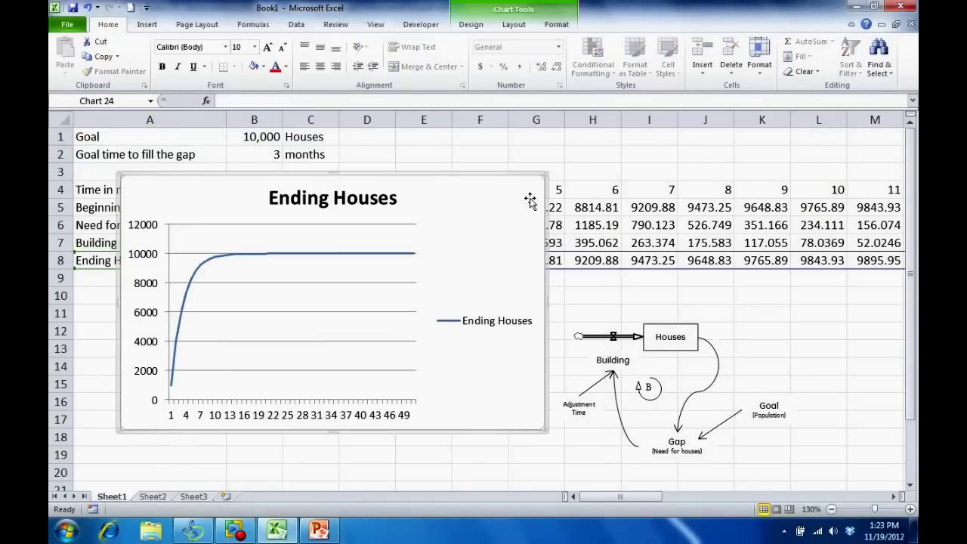